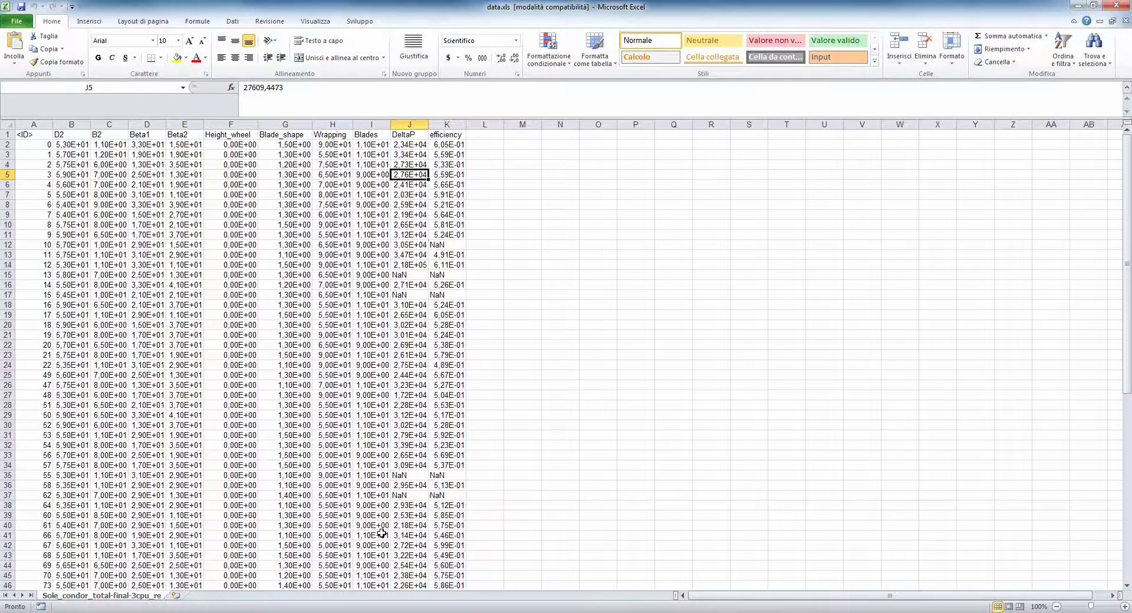
Switch to modeFRONTIER and start the Data Wizard to import data from a file
mouse_move(417, 612)
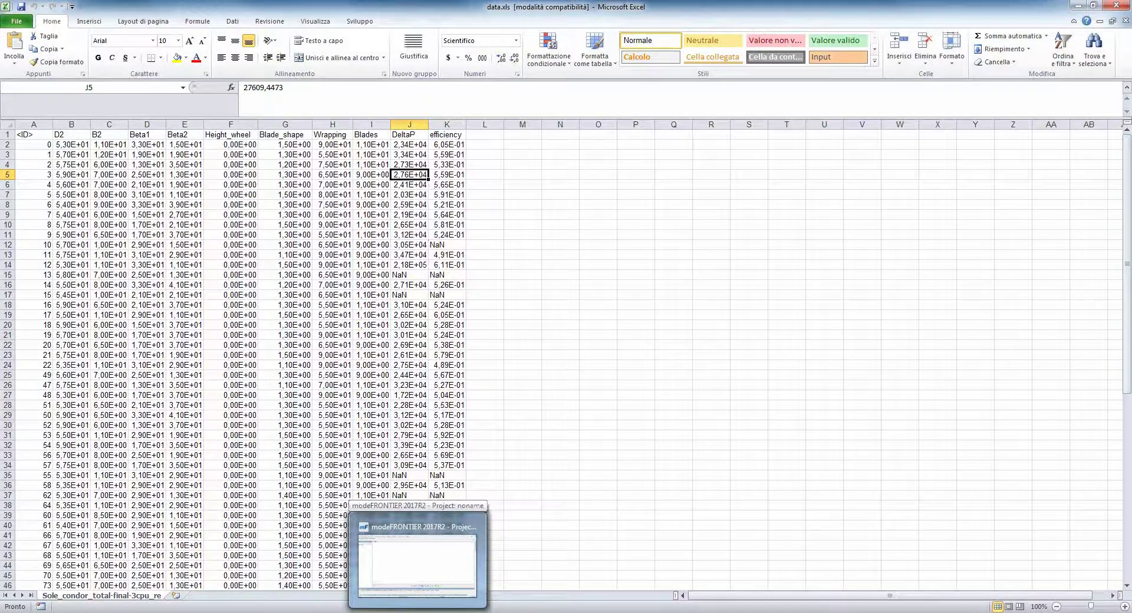
click(417, 560)
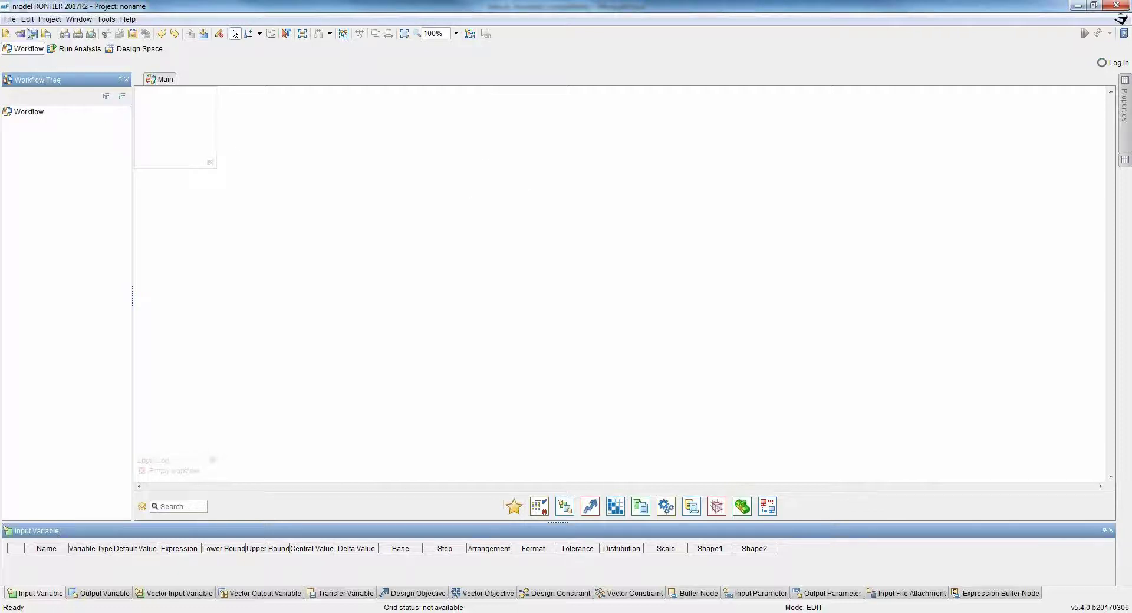
click(10, 19)
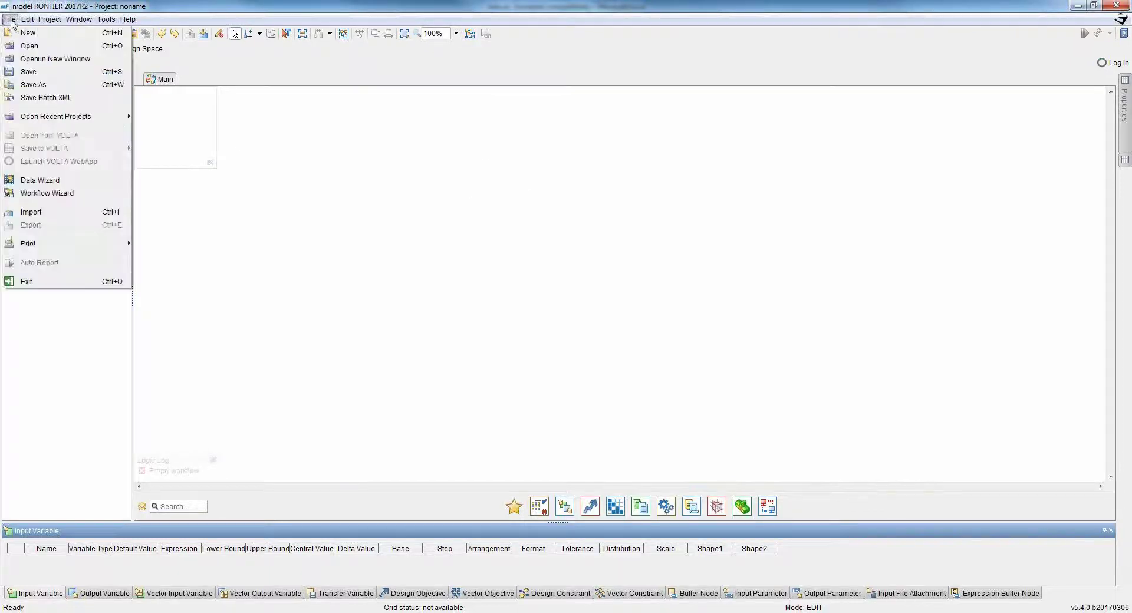
click(43, 182)
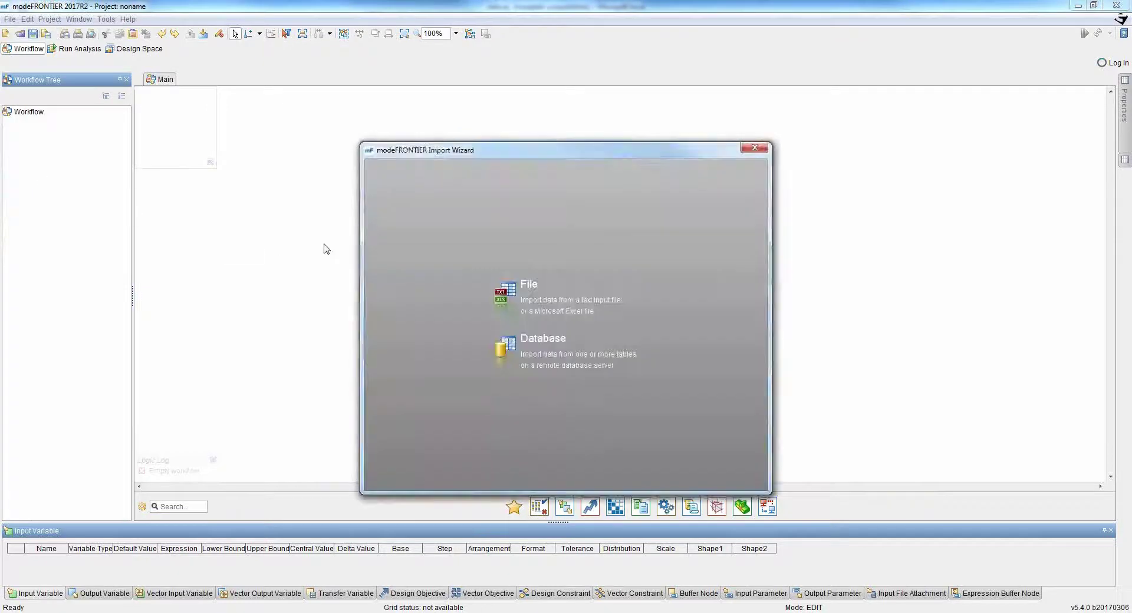
click(546, 303)
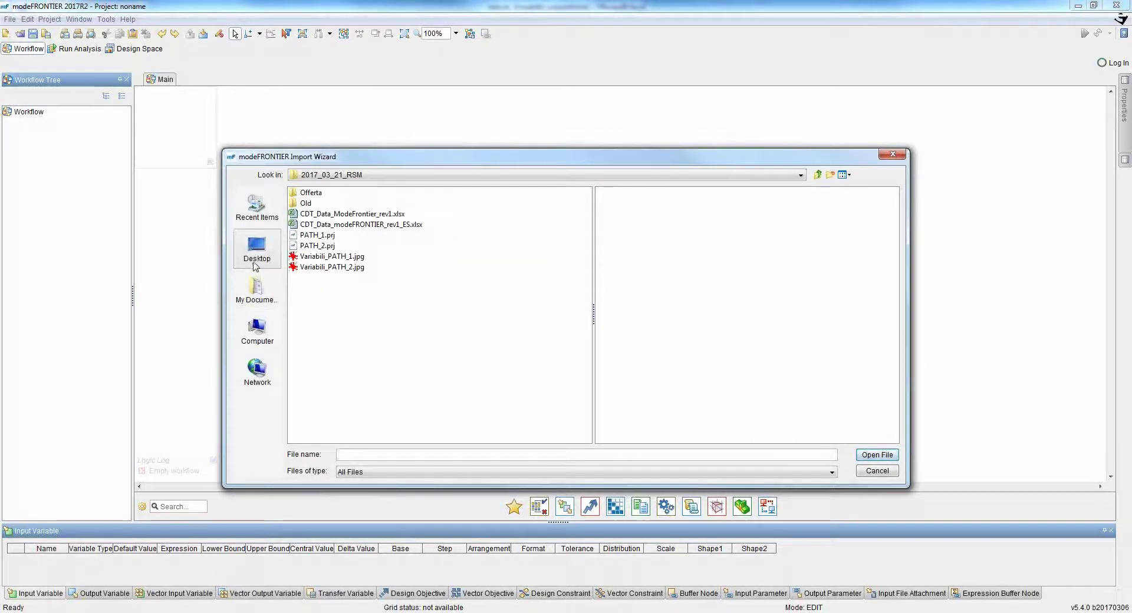
Load data.xls from D:\users\Pre_Sales\webinar\2017\2017_04_05_Data_Mining\prj\initial_dataset as the file to import
click(257, 339)
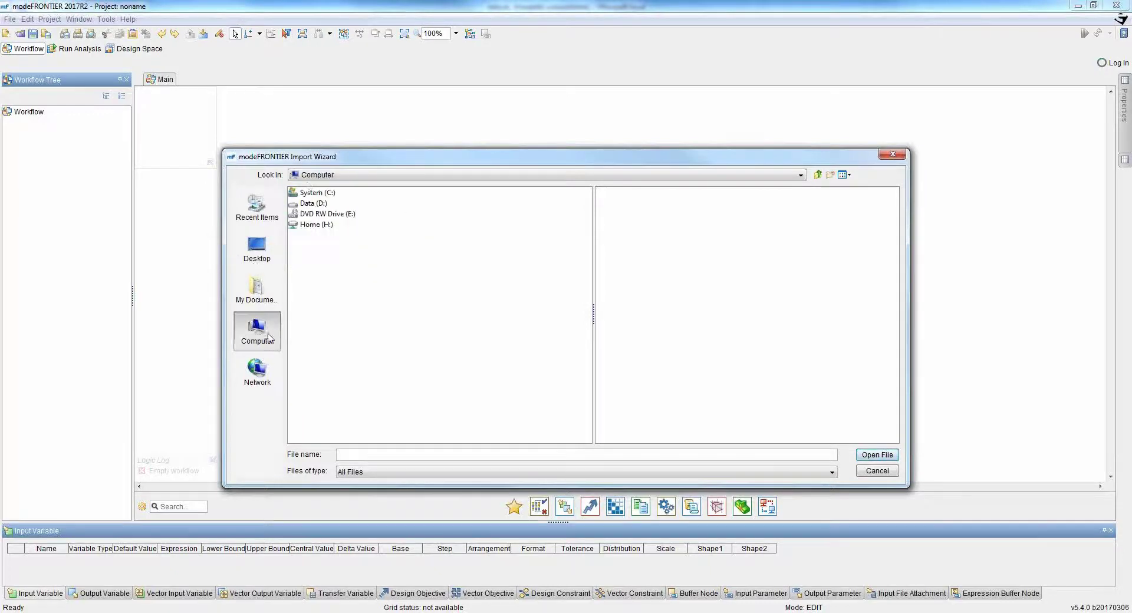
double_click(310, 203)
double_click(310, 257)
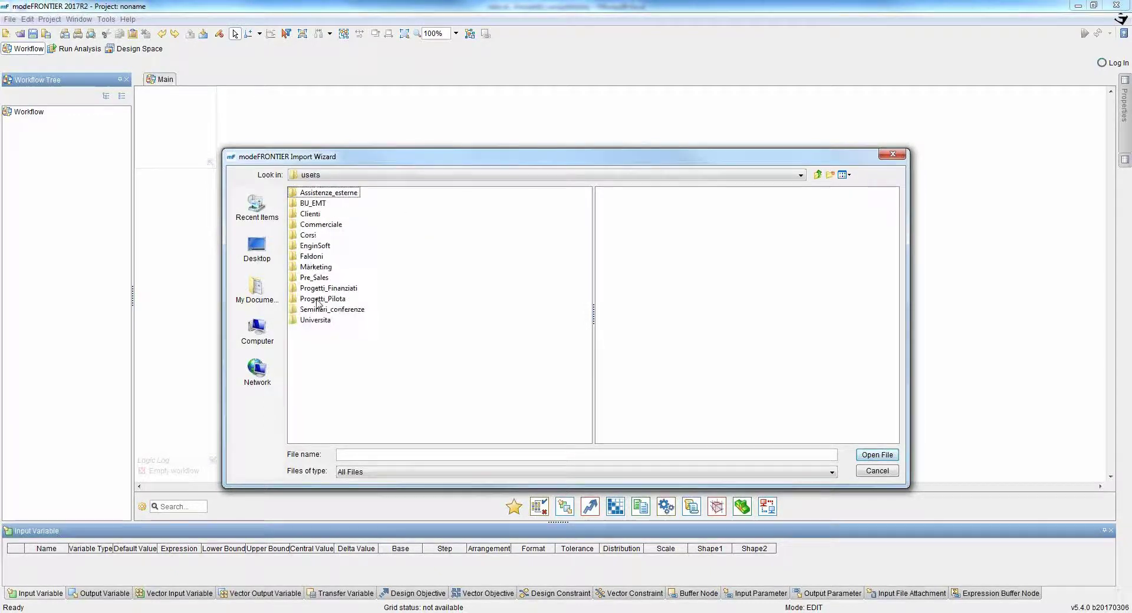
double_click(314, 278)
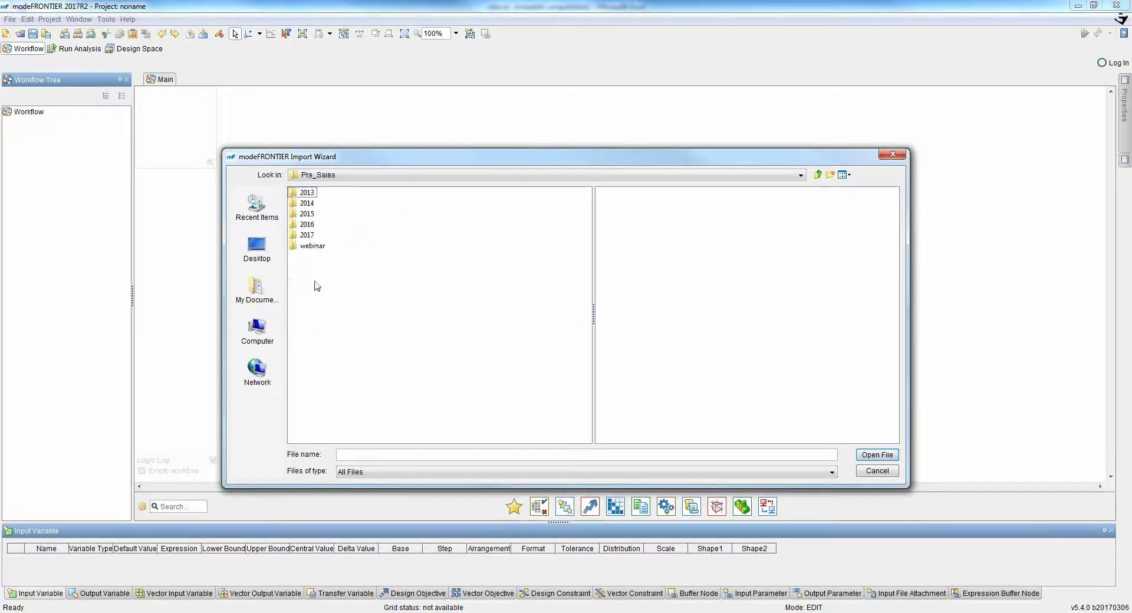
double_click(307, 244)
double_click(306, 215)
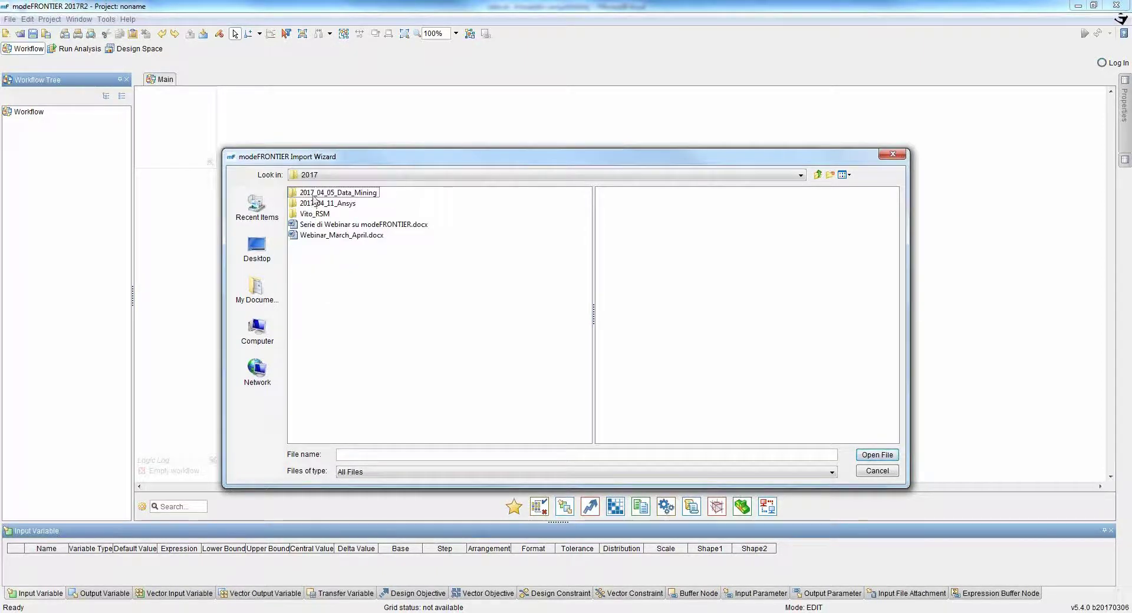
double_click(313, 194)
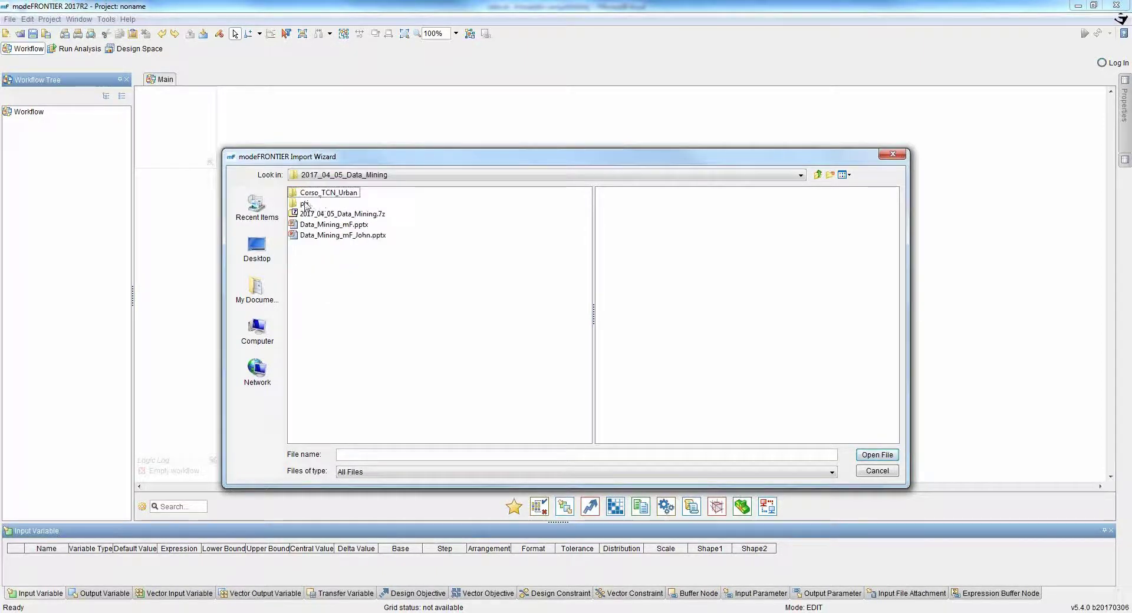
double_click(305, 204)
double_click(308, 192)
click(310, 203)
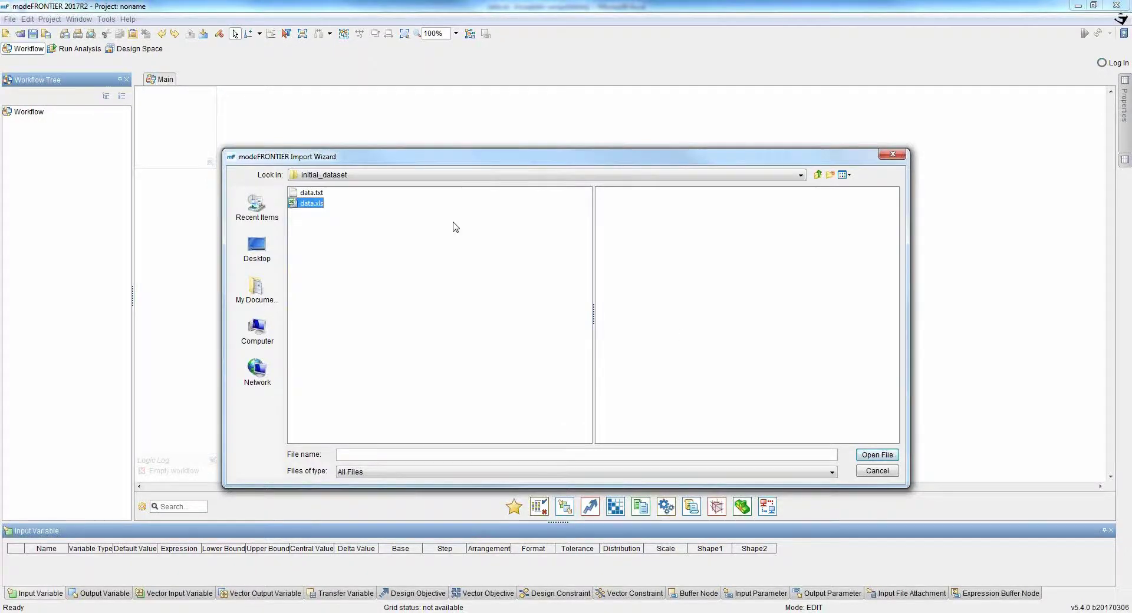
click(877, 454)
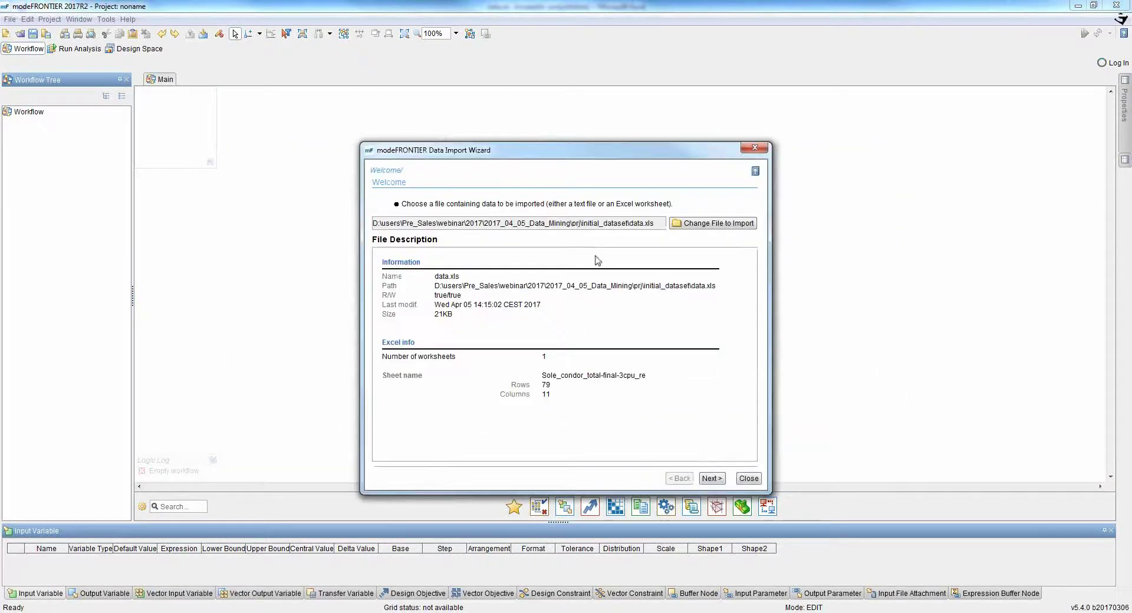
Load the Excel worksheet, enlarge the import wizard to show all data columns, and proceed to the import preview
click(711, 479)
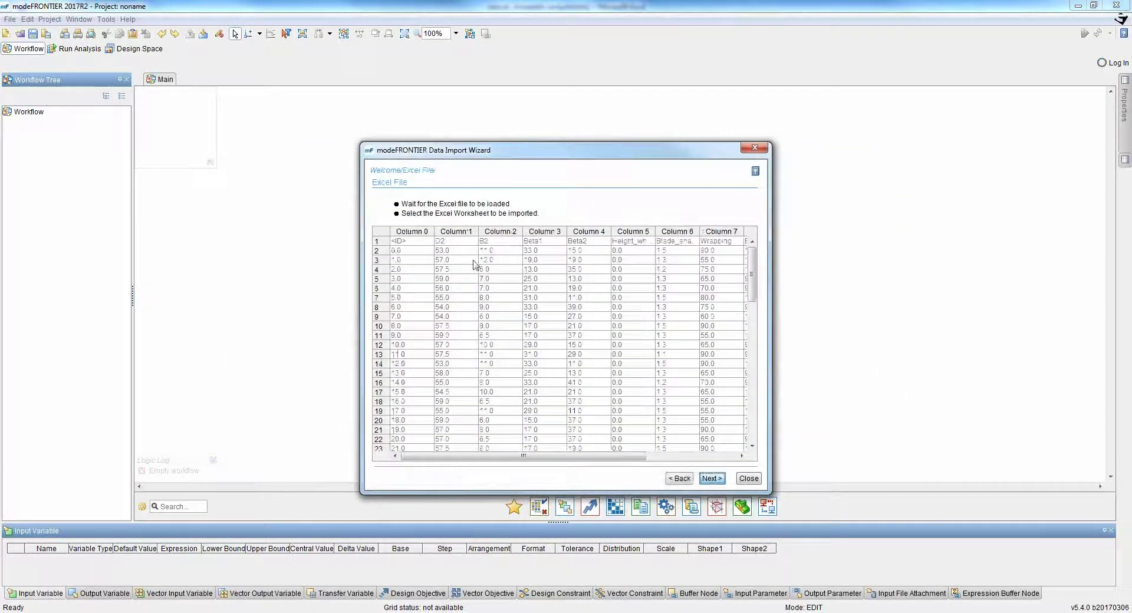
drag(361, 143, 255, 104)
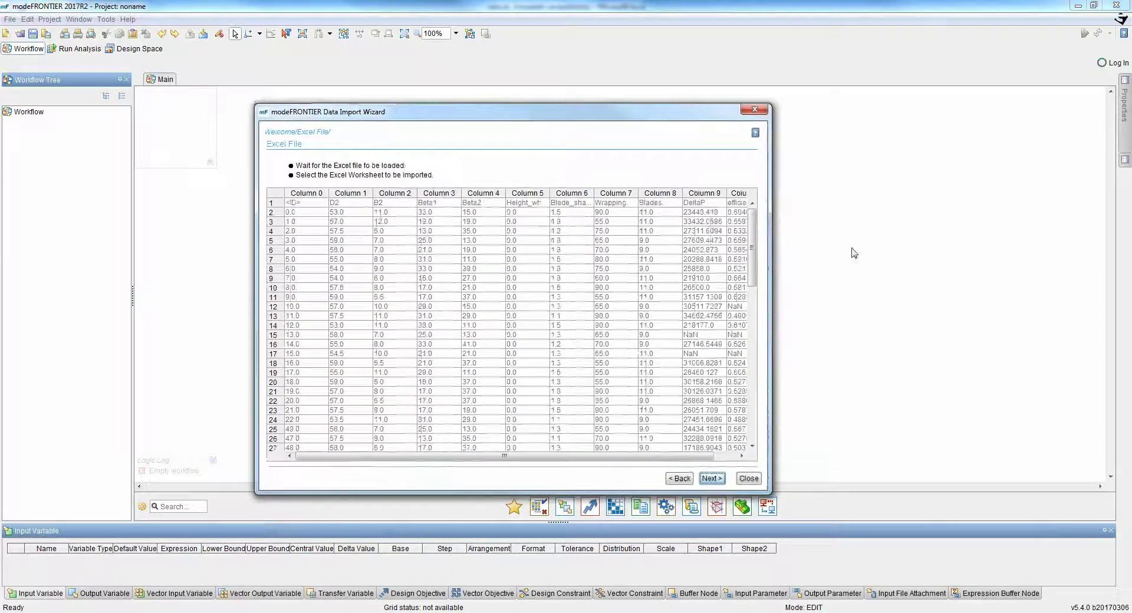
drag(771, 260, 825, 259)
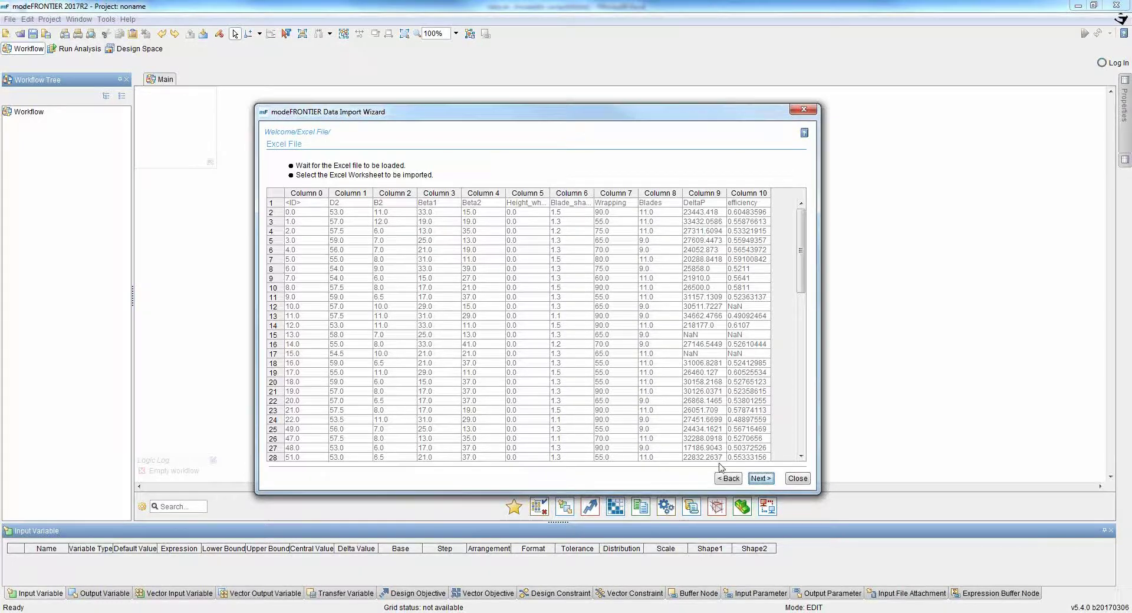
click(759, 478)
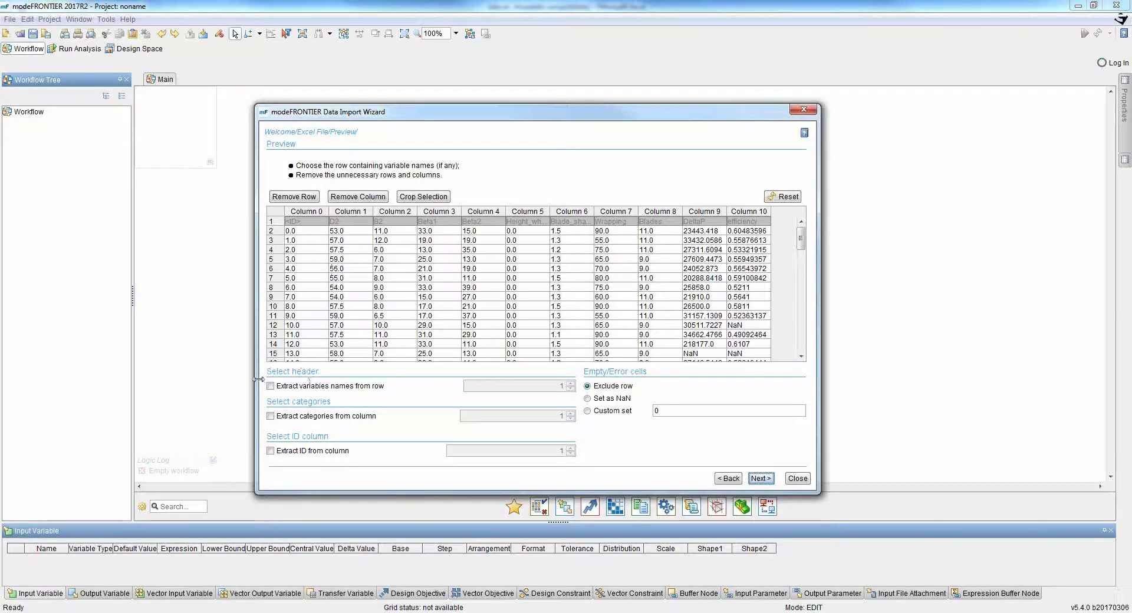
Extract the variable names from row 1 and the design IDs from column 1
click(302, 387)
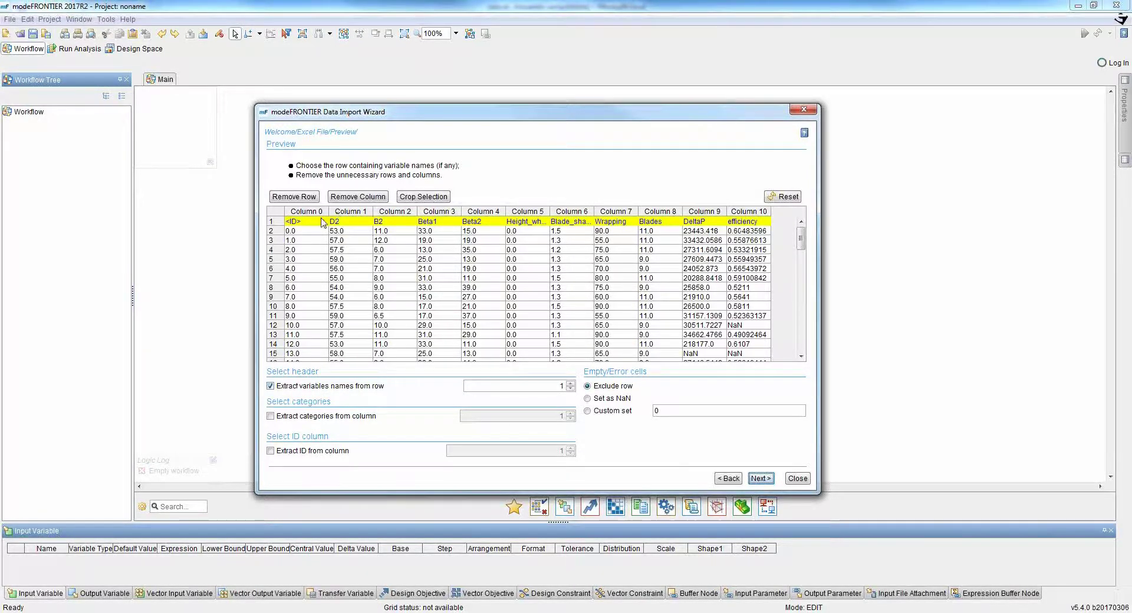
click(317, 451)
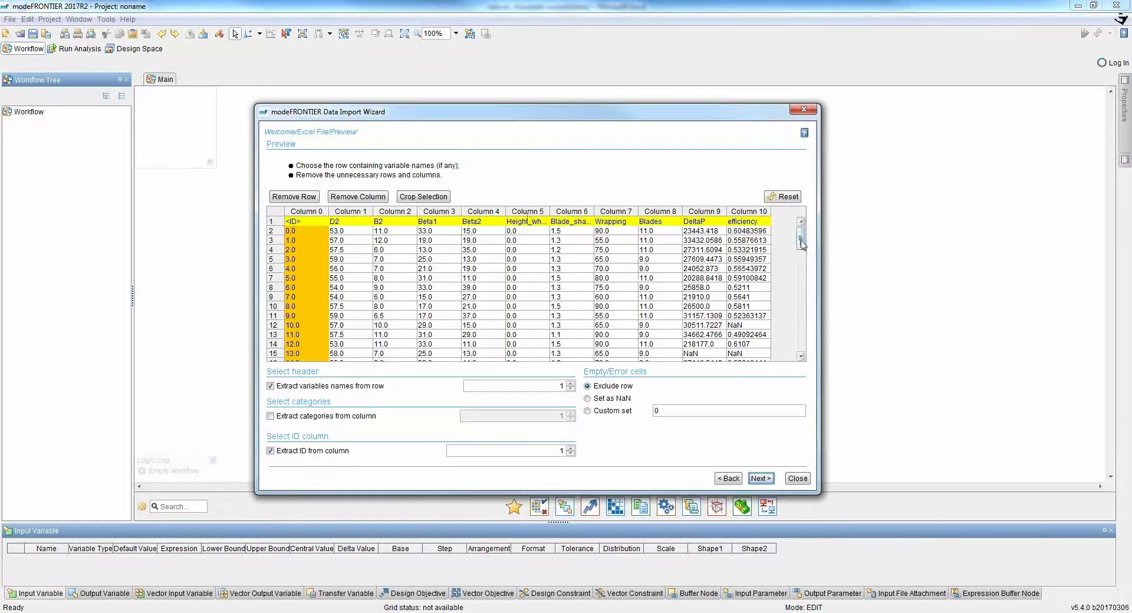
mouse_move(801, 243)
mouse_down()
mouse_move(808, 336)
mouse_move(806, 243)
mouse_up()
Remove the Height_wheel column from the data and proceed to the inputs and outputs definition
click(525, 212)
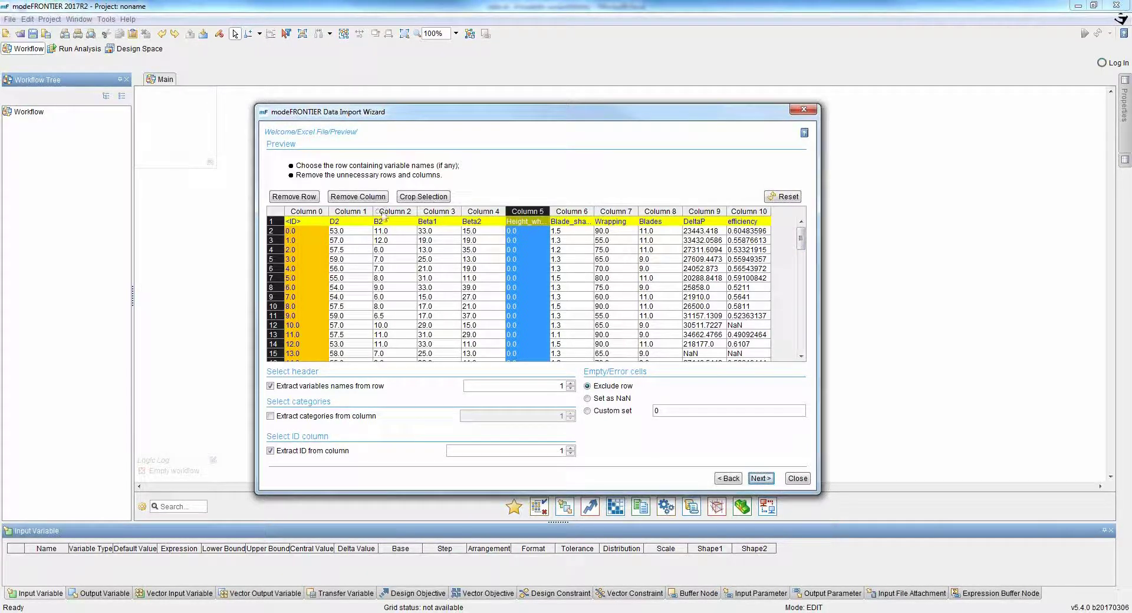
click(358, 198)
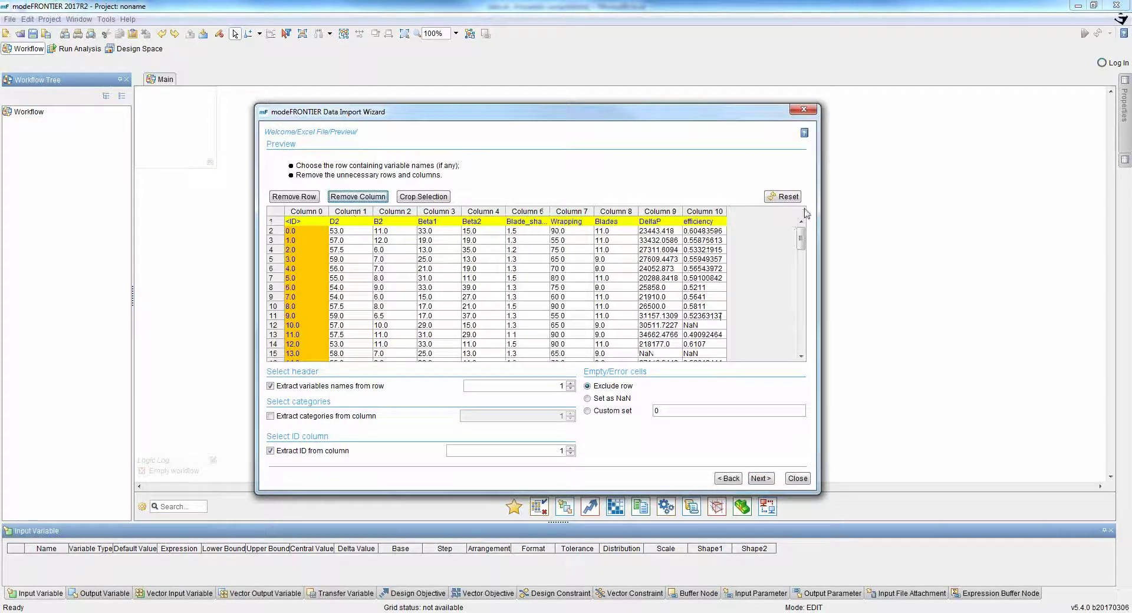
drag(801, 247, 801, 238)
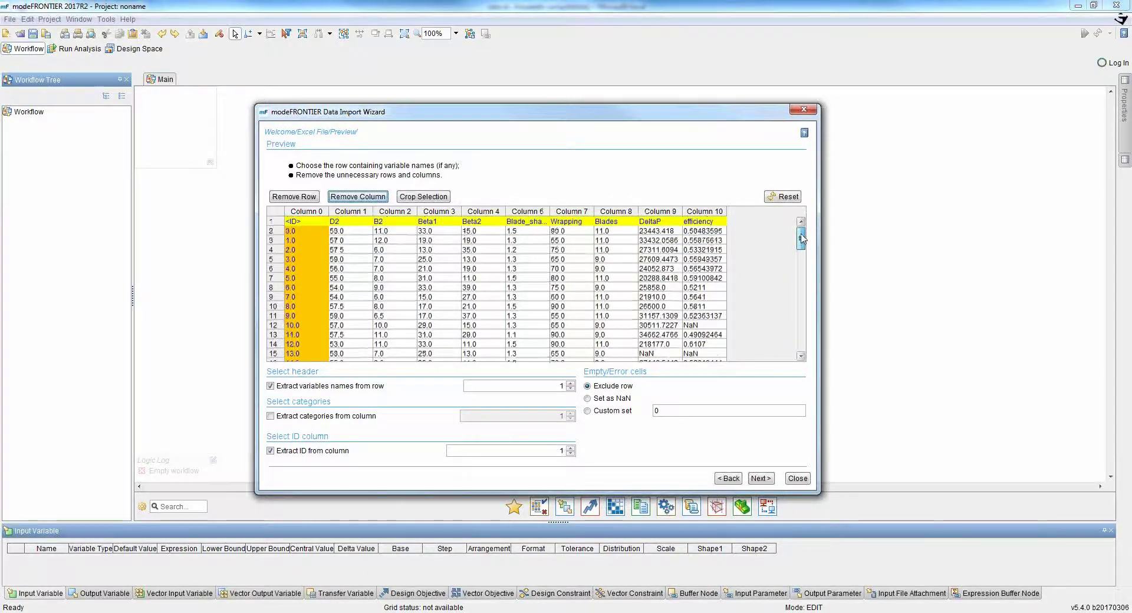
click(760, 478)
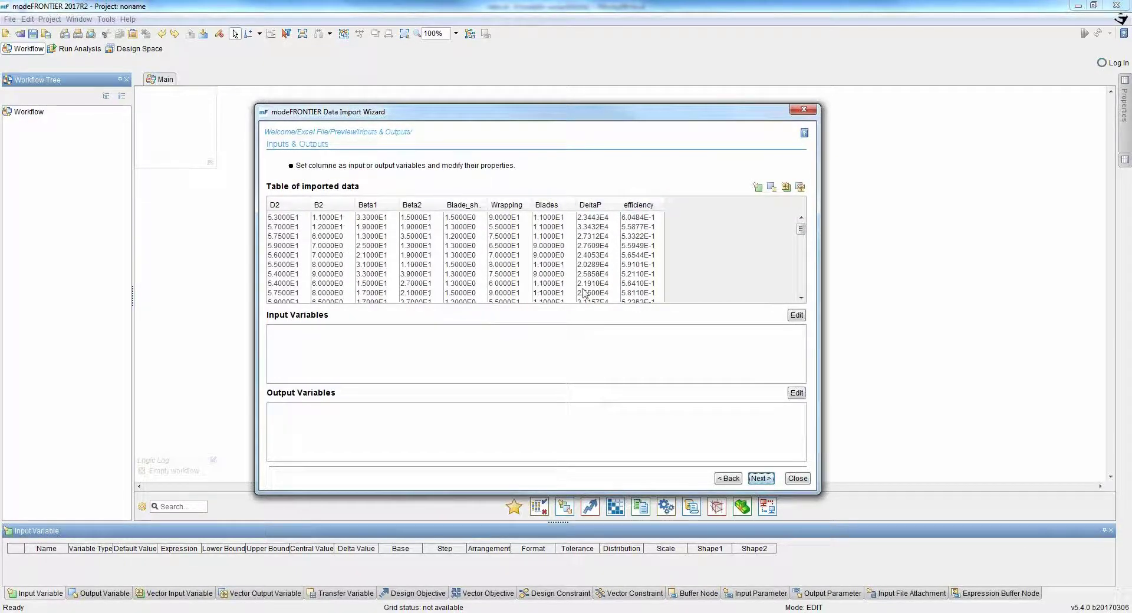
Set columns D2, B2, Beta1, Beta2, Blade_shape, Wrapping and Blades as input variables, and DeltaP and efficiency as output variables
drag(278, 209, 557, 207)
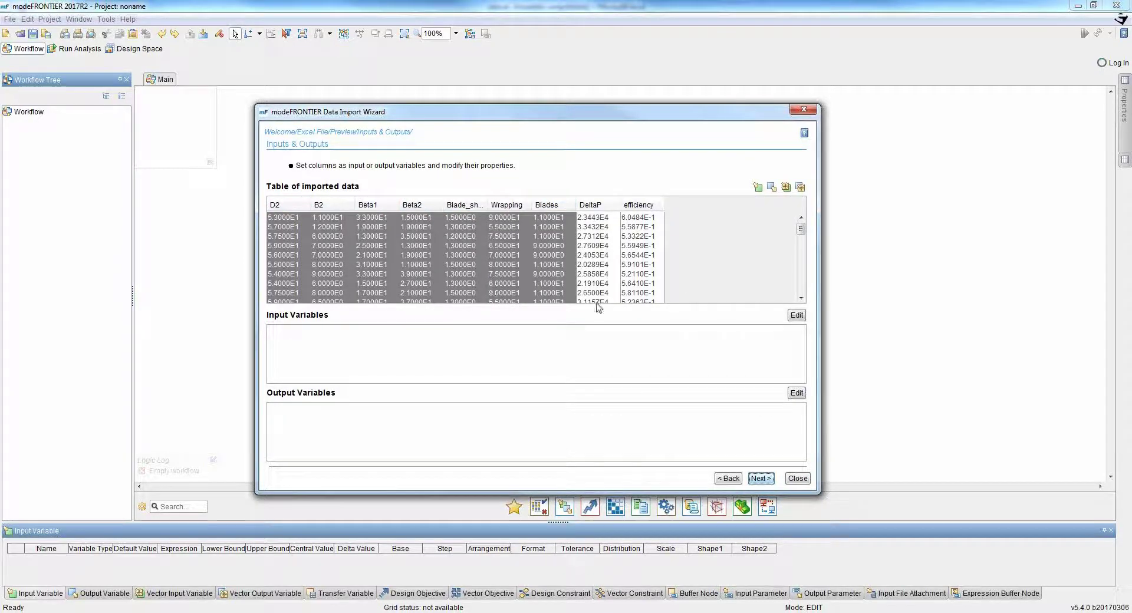
click(758, 186)
drag(592, 205, 631, 210)
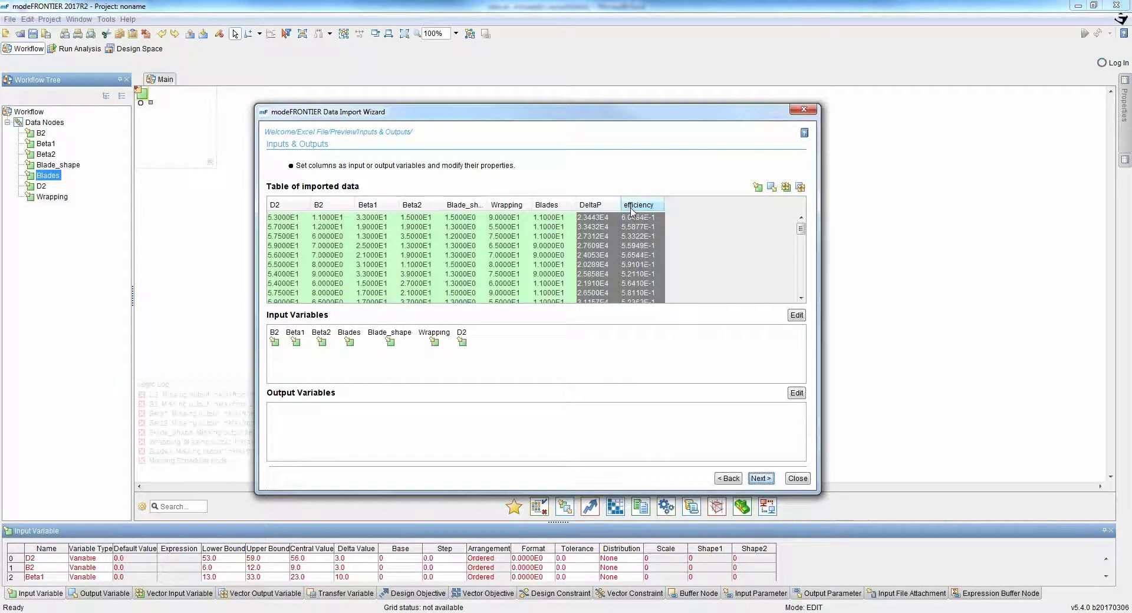
click(771, 188)
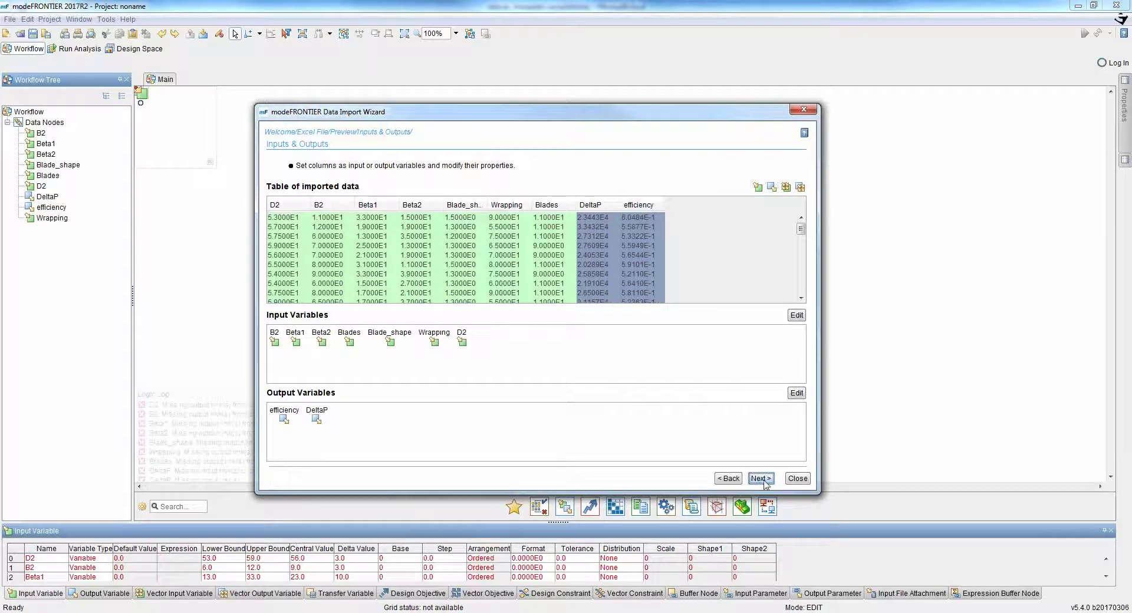
Finish the data import without adding any objectives or constraints
click(761, 478)
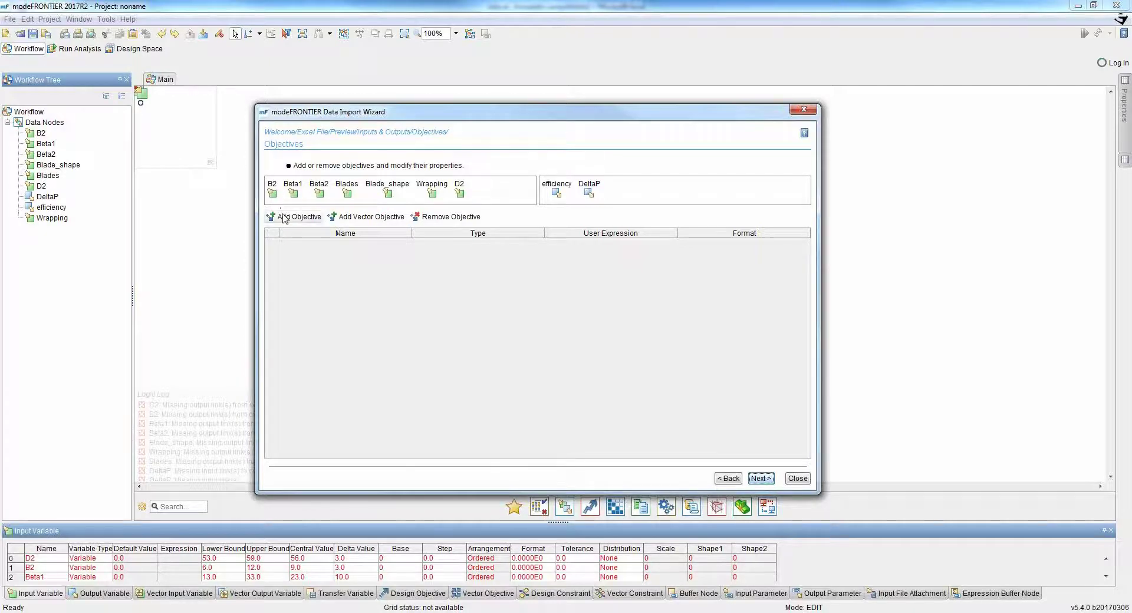
click(760, 479)
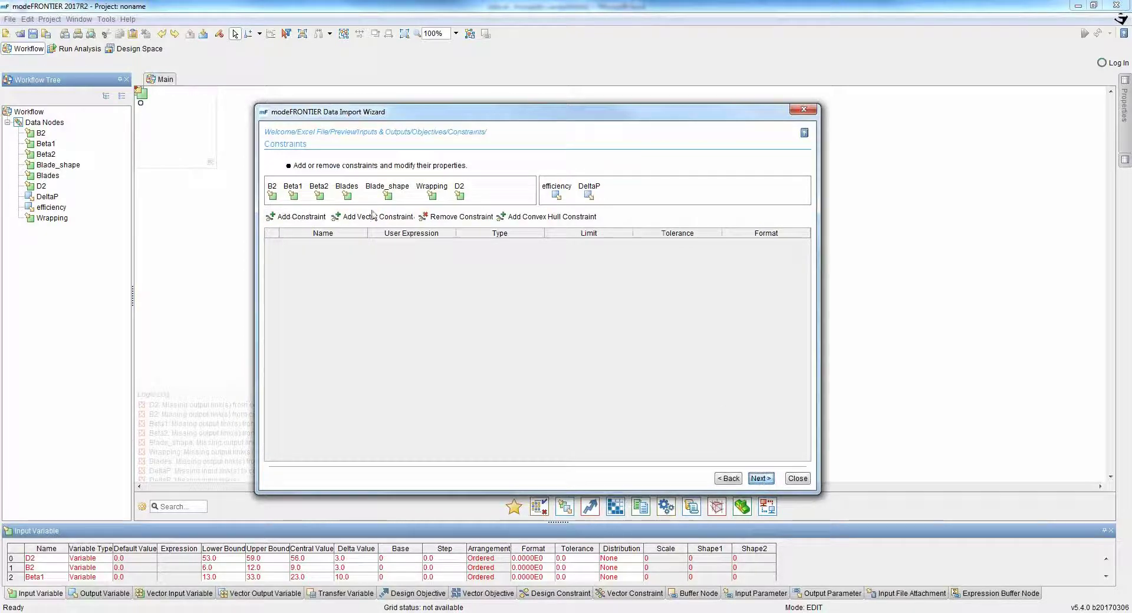
click(760, 479)
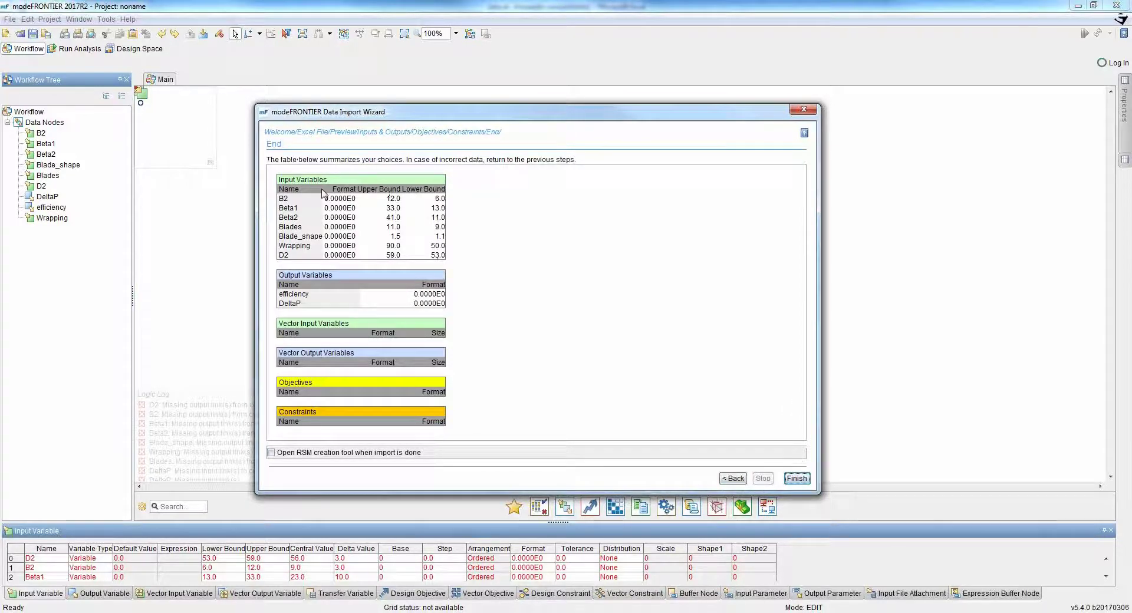
click(797, 479)
Select all nodes of the generated workflow, shift them to the right on the canvas, and clear the selection
drag(369, 324, 268, 239)
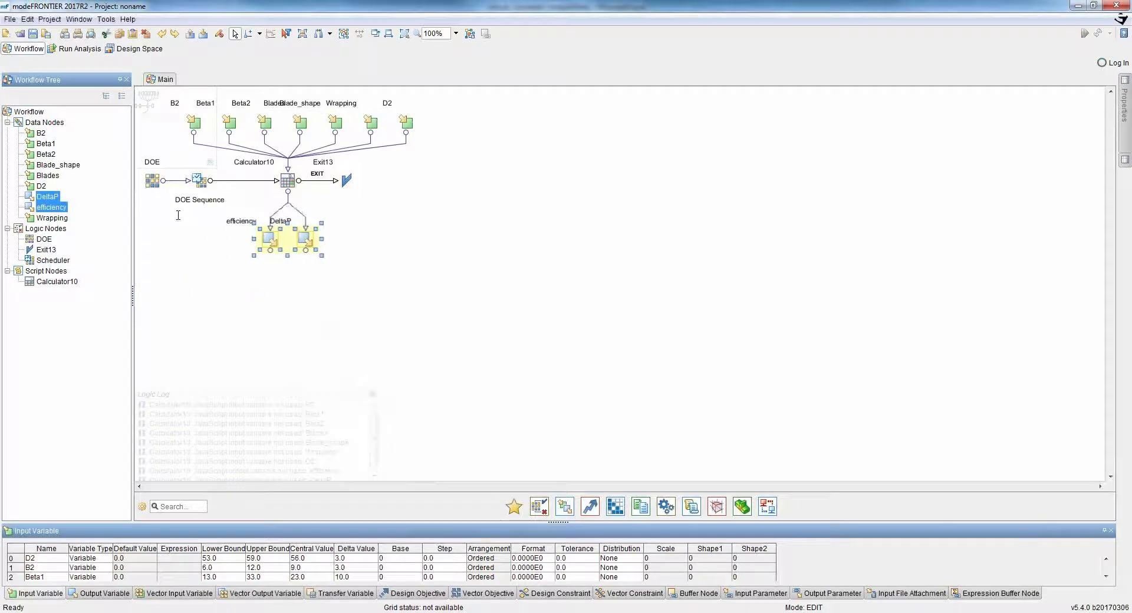
click(416, 341)
drag(461, 324, 176, 84)
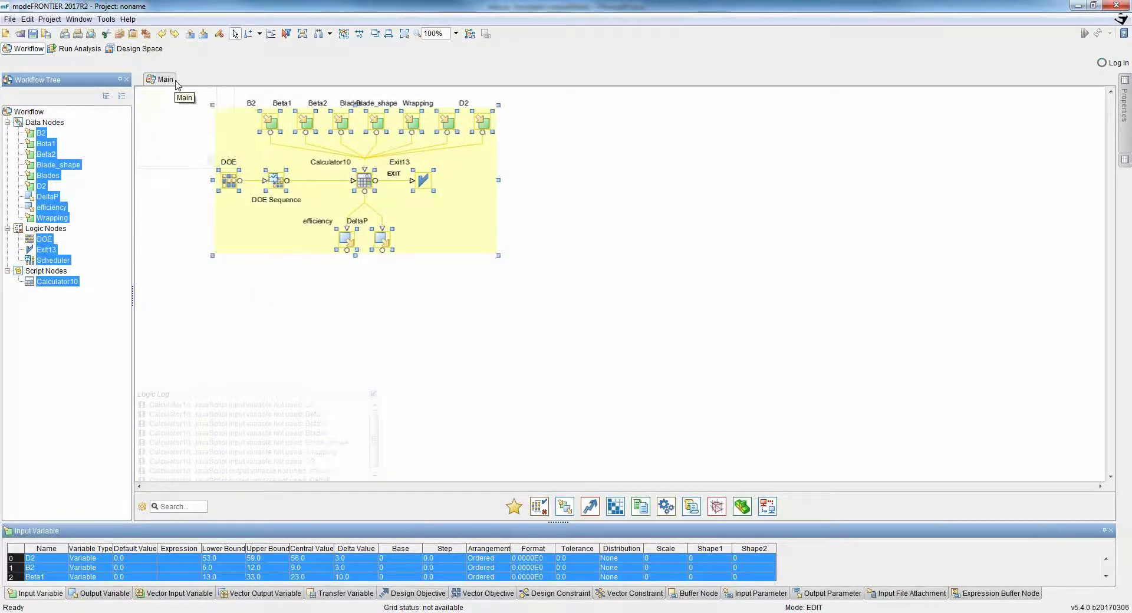
click(652, 171)
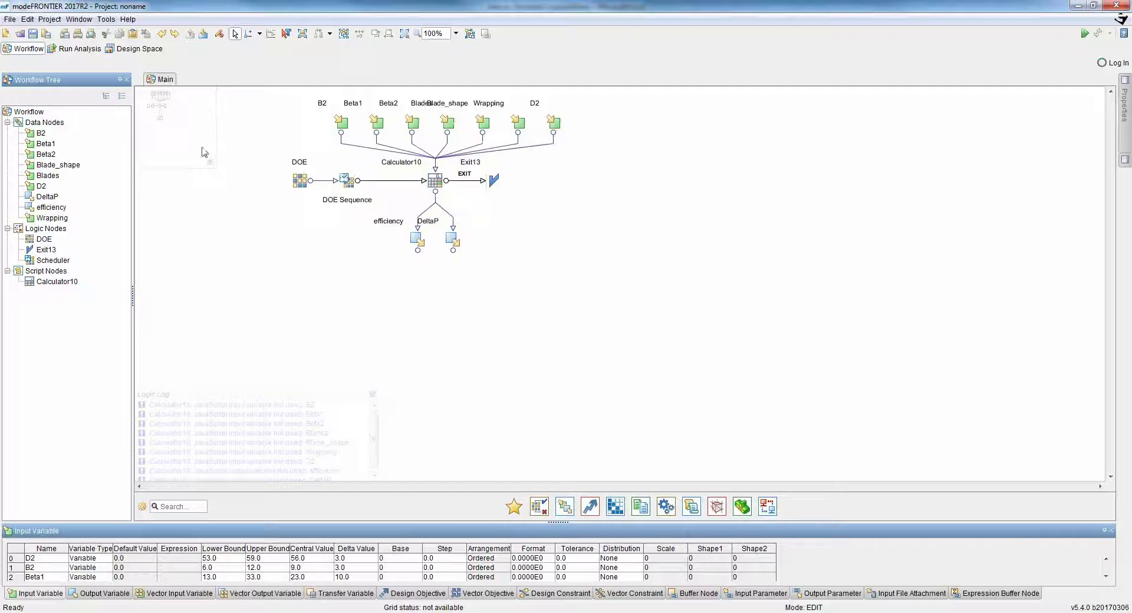
Open the DOE Table and the Designs Table in the Design Space and enlarge them to examine the imported designs
click(121, 50)
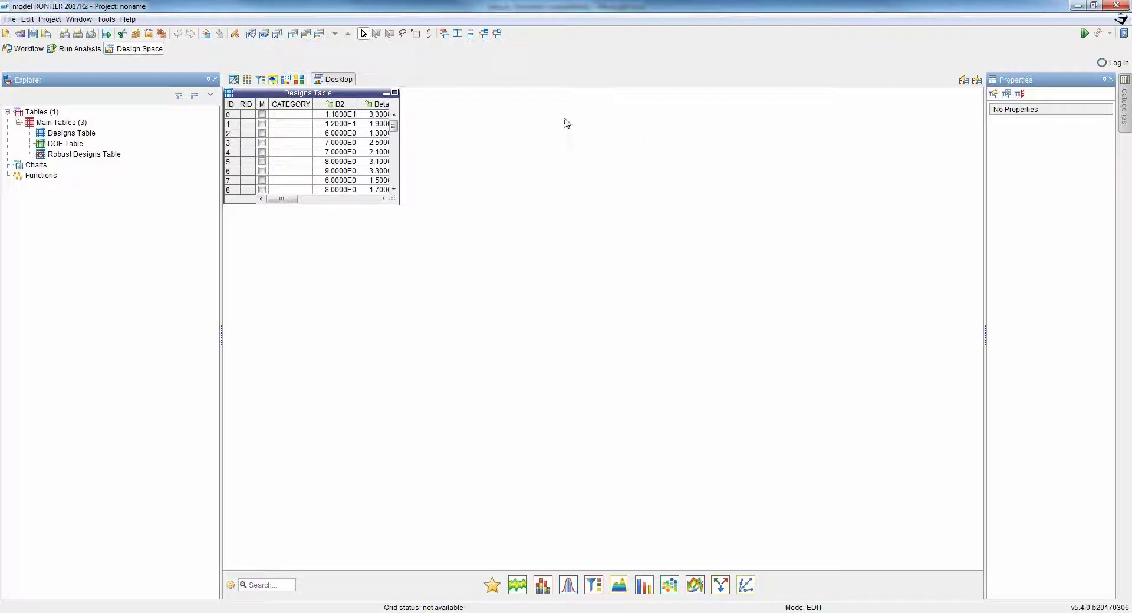
click(62, 145)
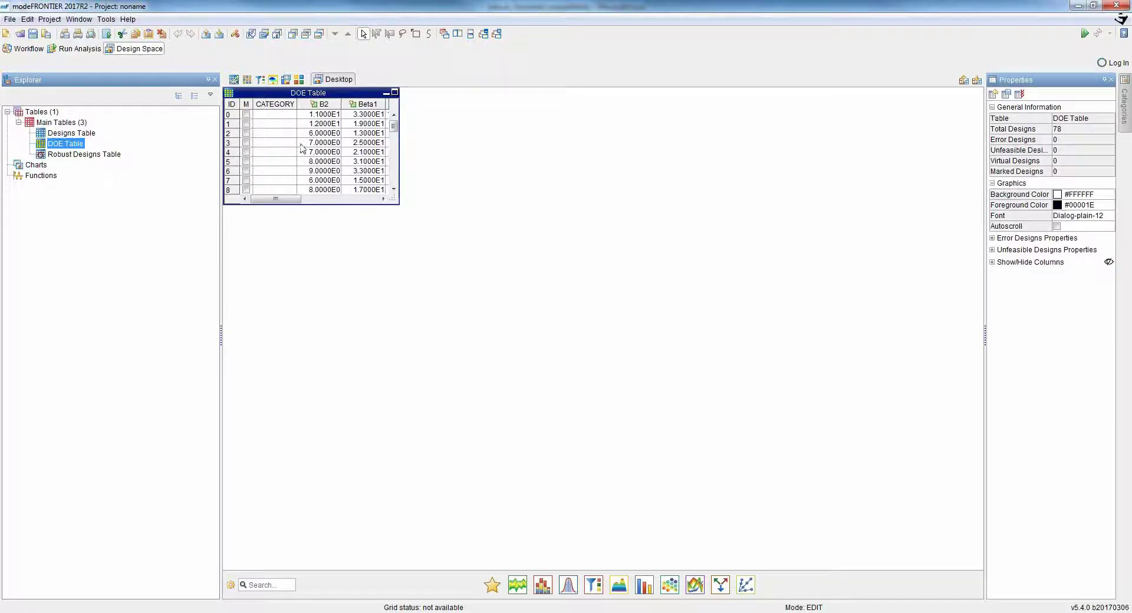
drag(399, 203, 728, 448)
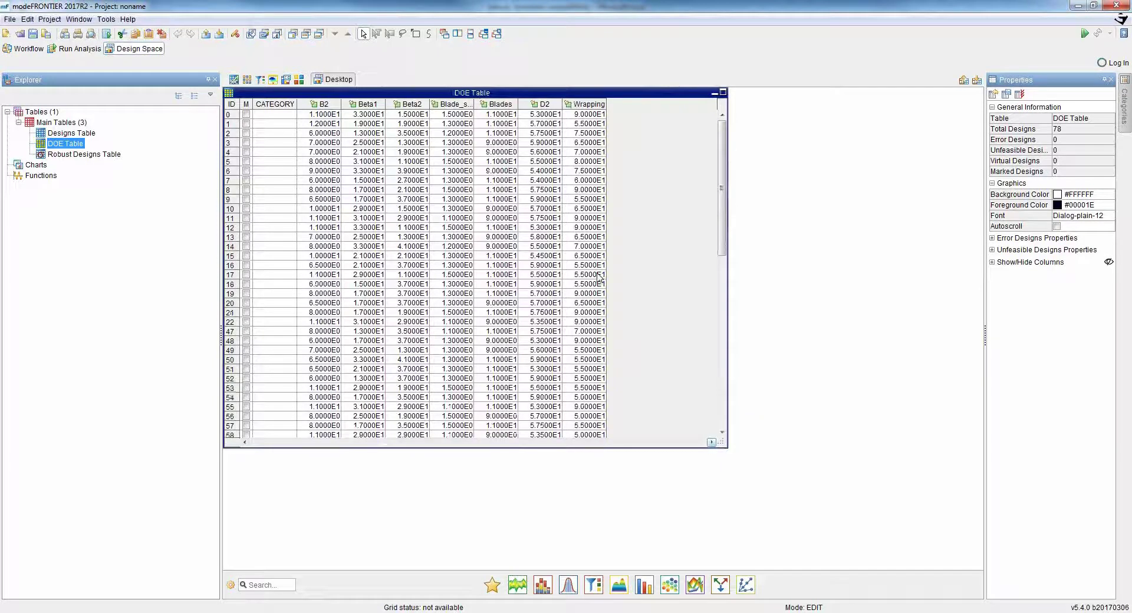
double_click(67, 133)
drag(399, 202, 842, 408)
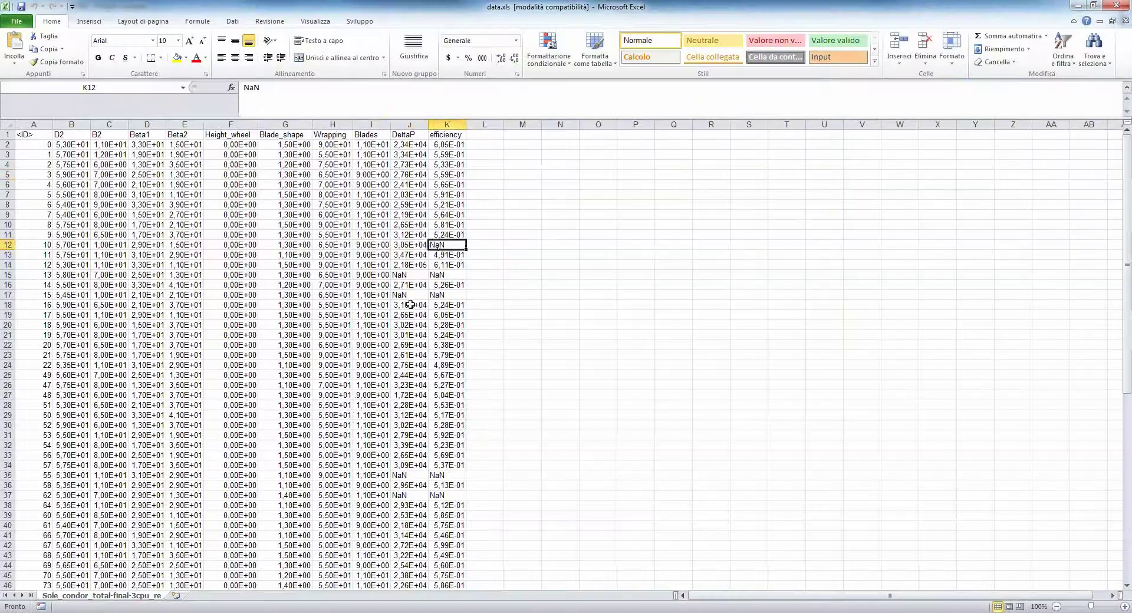
Switch from the data.xls spreadsheet back to modeFRONTIER and remove all designs with errors from the Designs Table
click(409, 304)
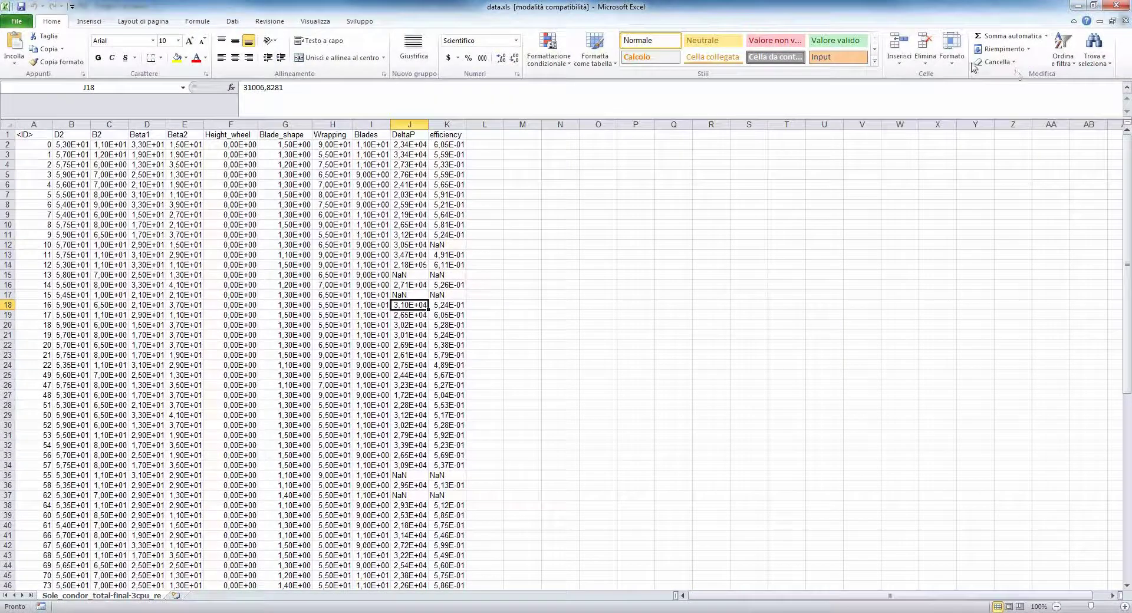
click(1075, 6)
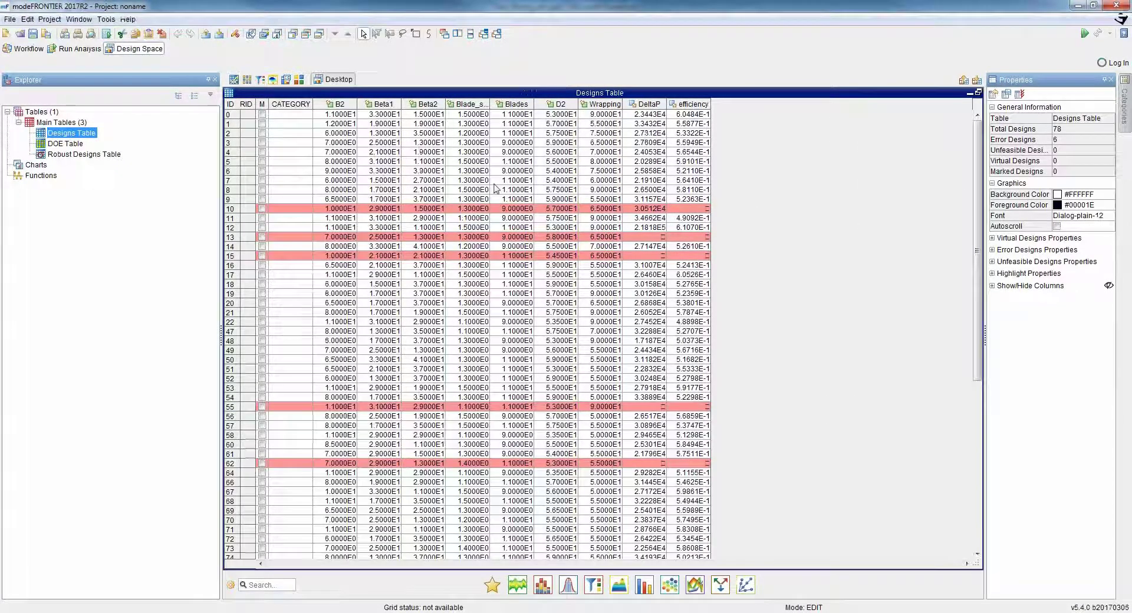
right_click(496, 188)
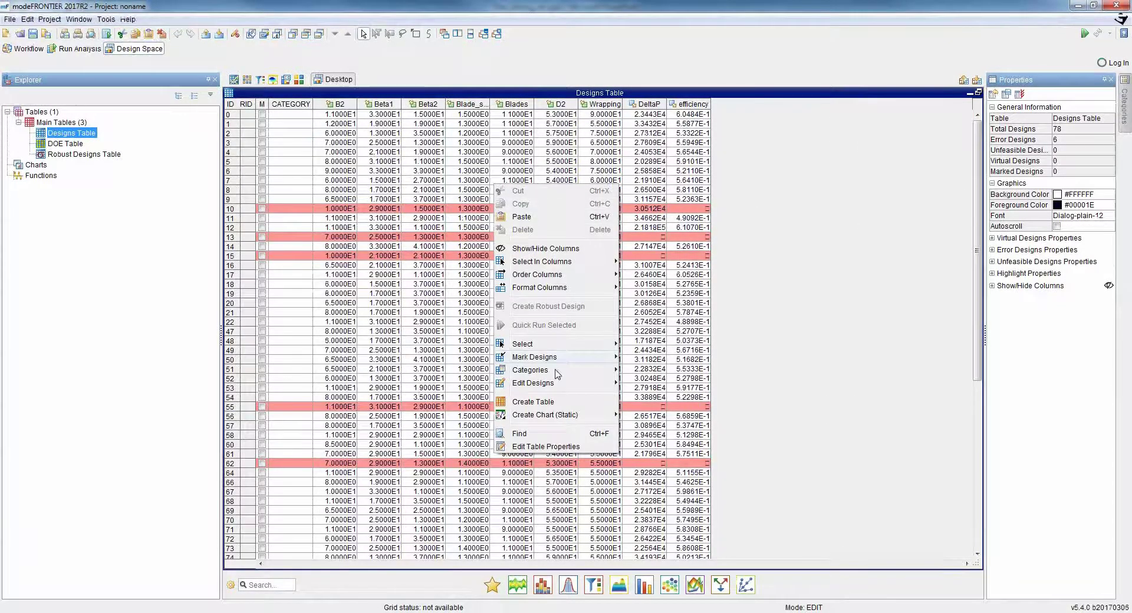
mouse_move(560, 386)
mouse_move(675, 422)
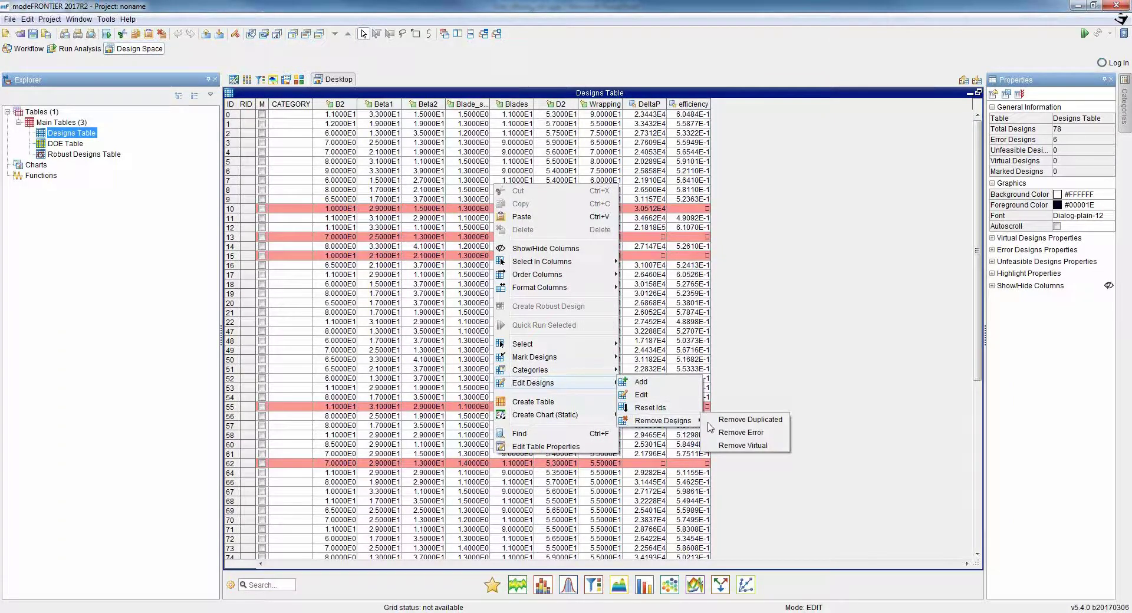
click(727, 434)
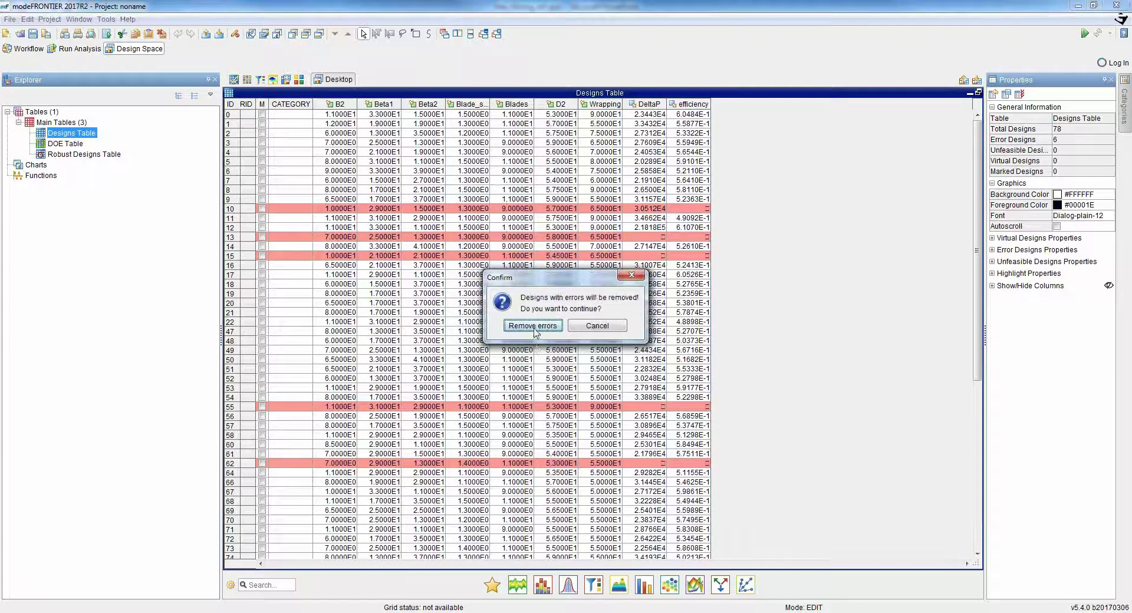
click(533, 326)
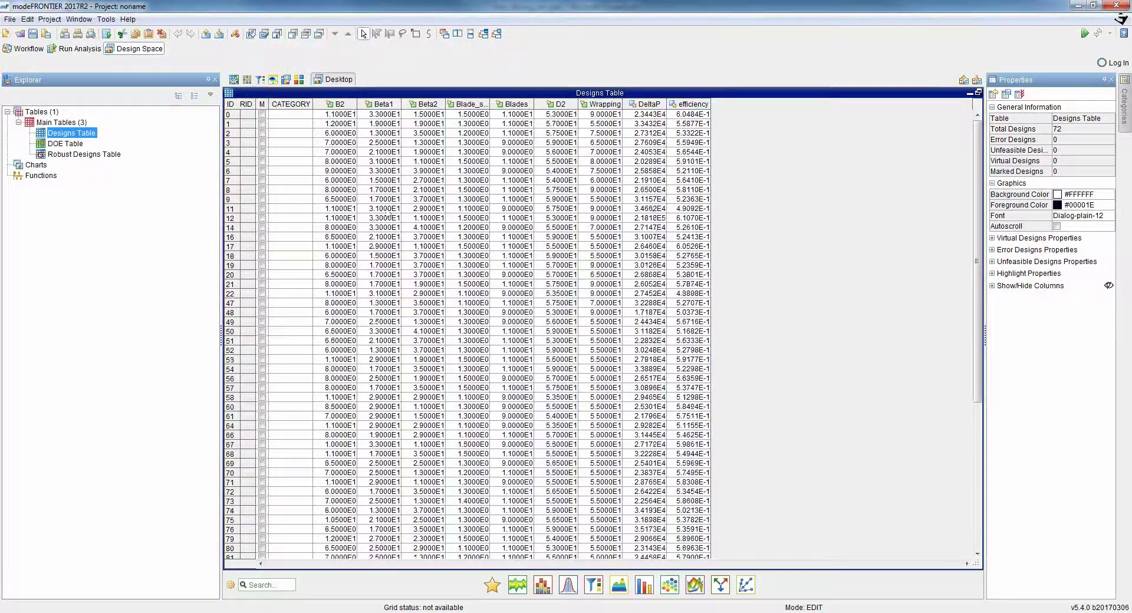
Reset the design IDs in the Designs Table and accept the reordering of the designs
right_click(412, 211)
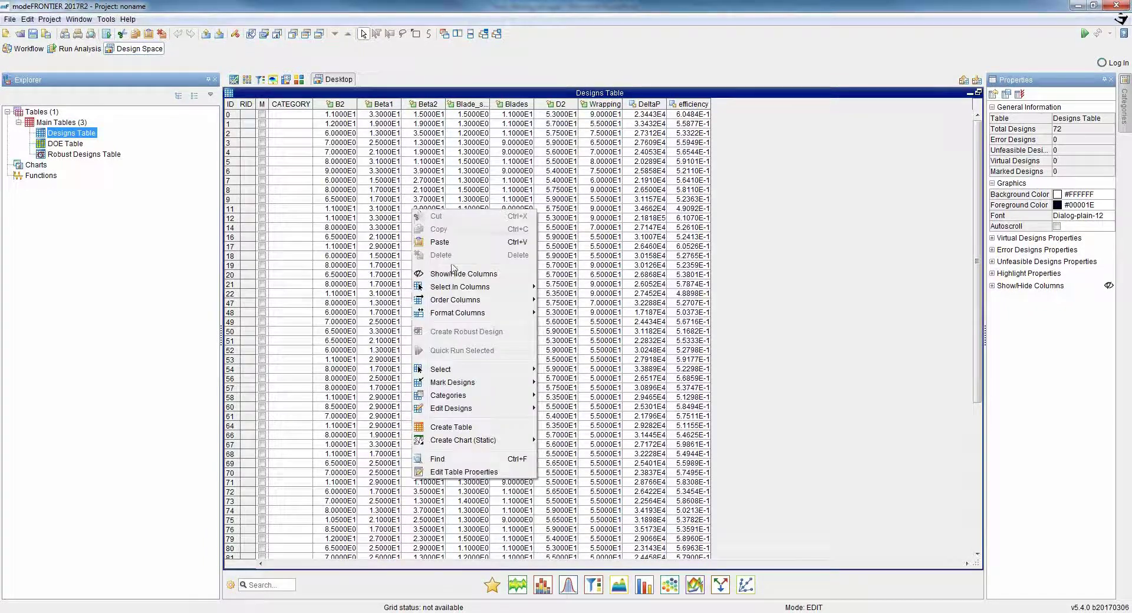
mouse_move(458, 409)
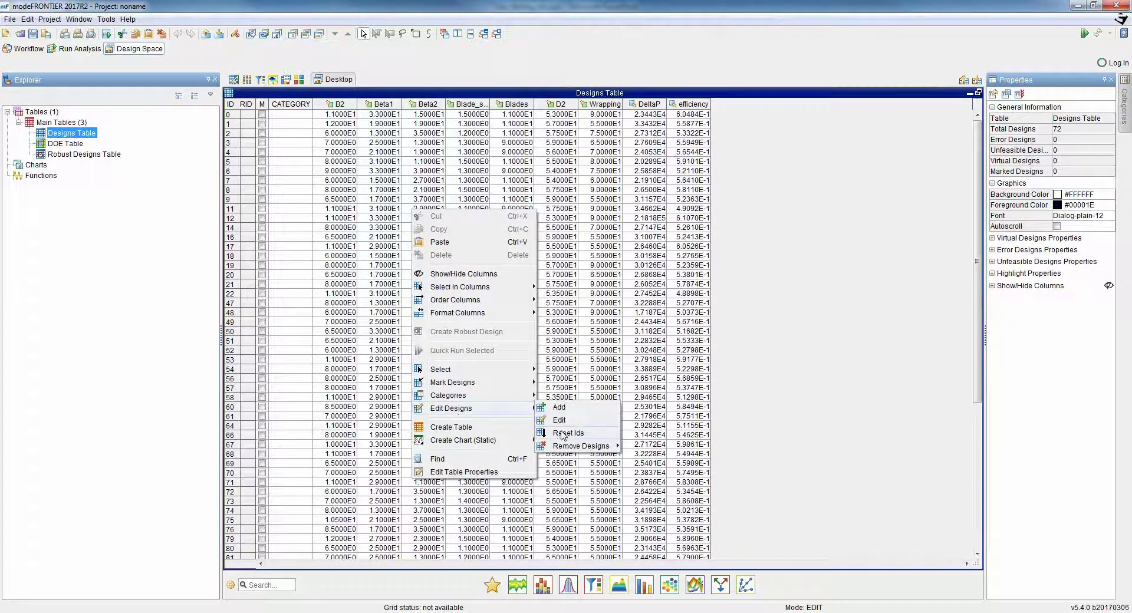
click(562, 434)
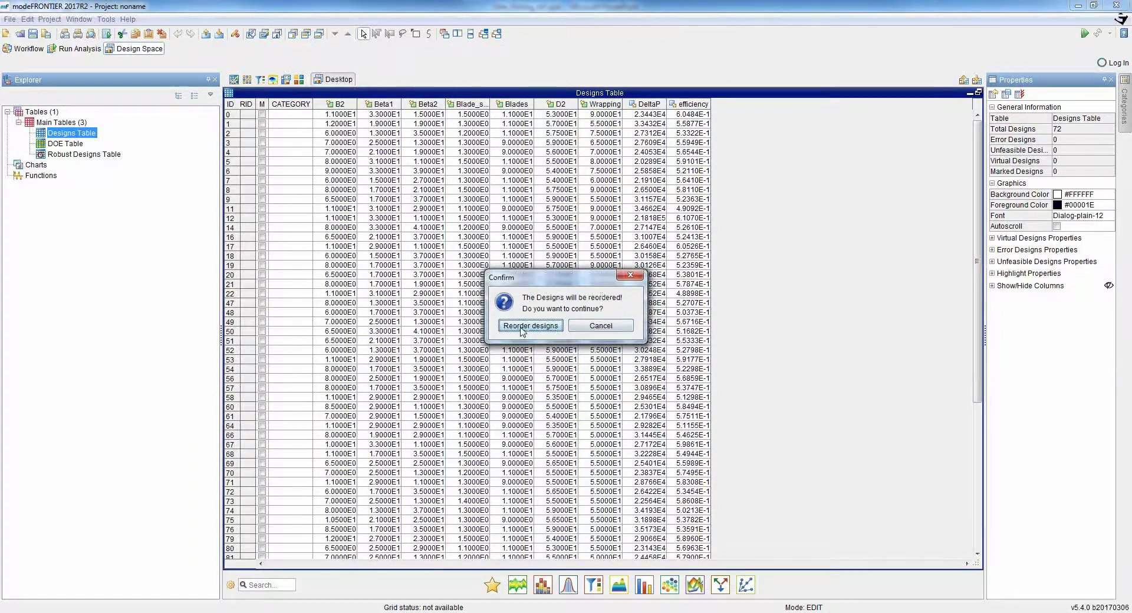
click(522, 328)
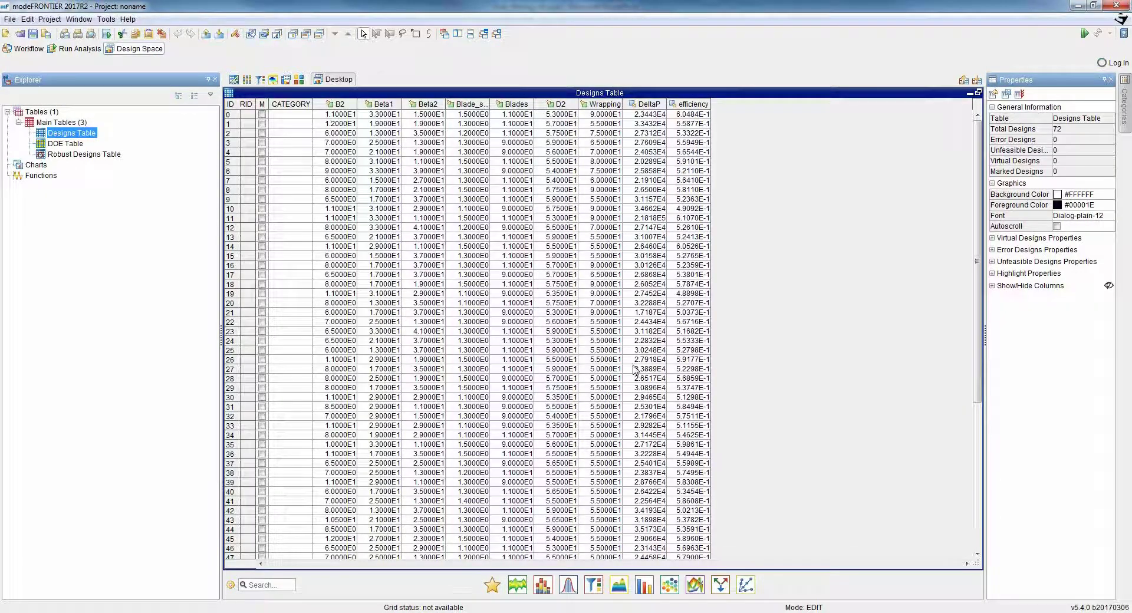
Create a Designs Distribution Bars chart from the Designs Table with all input variables, from B2 to Wrapping
mouse_move(497, 588)
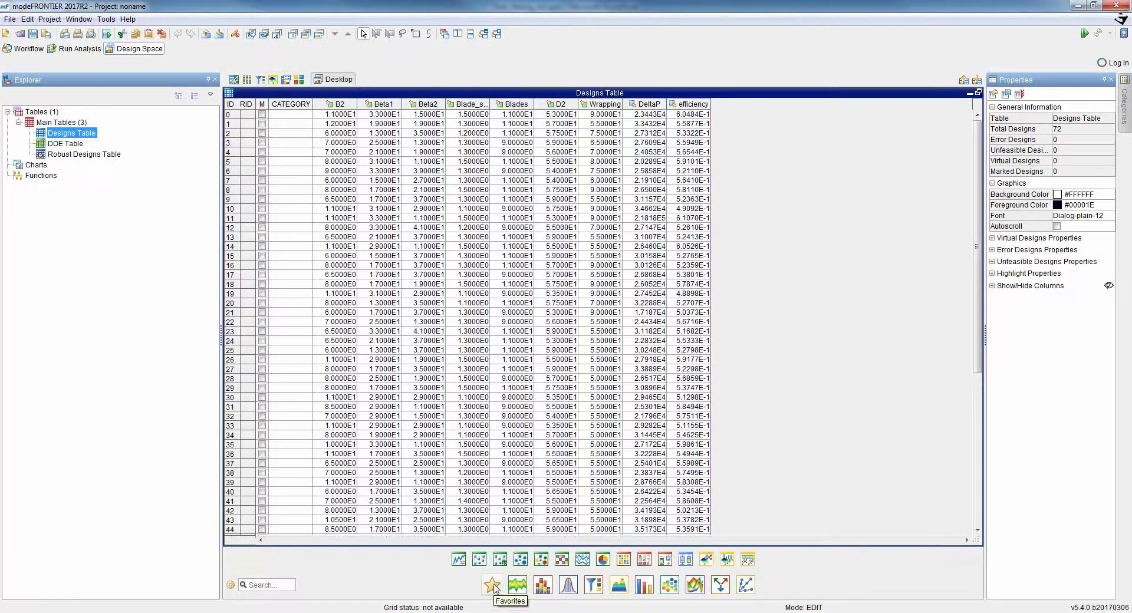
click(561, 561)
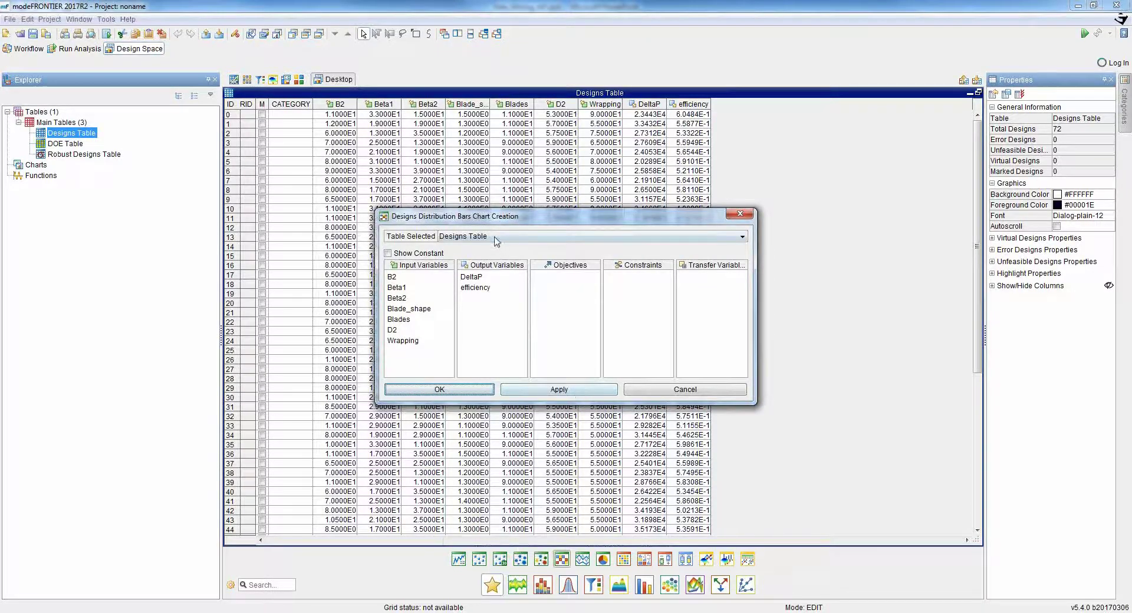
click(392, 276)
shift+click(415, 342)
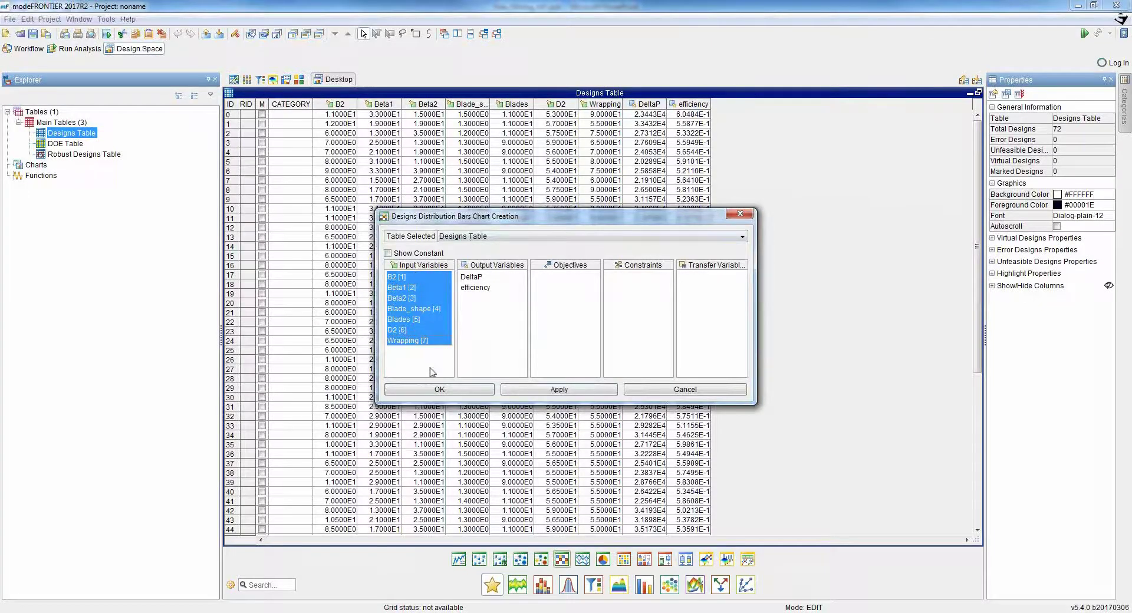
click(438, 391)
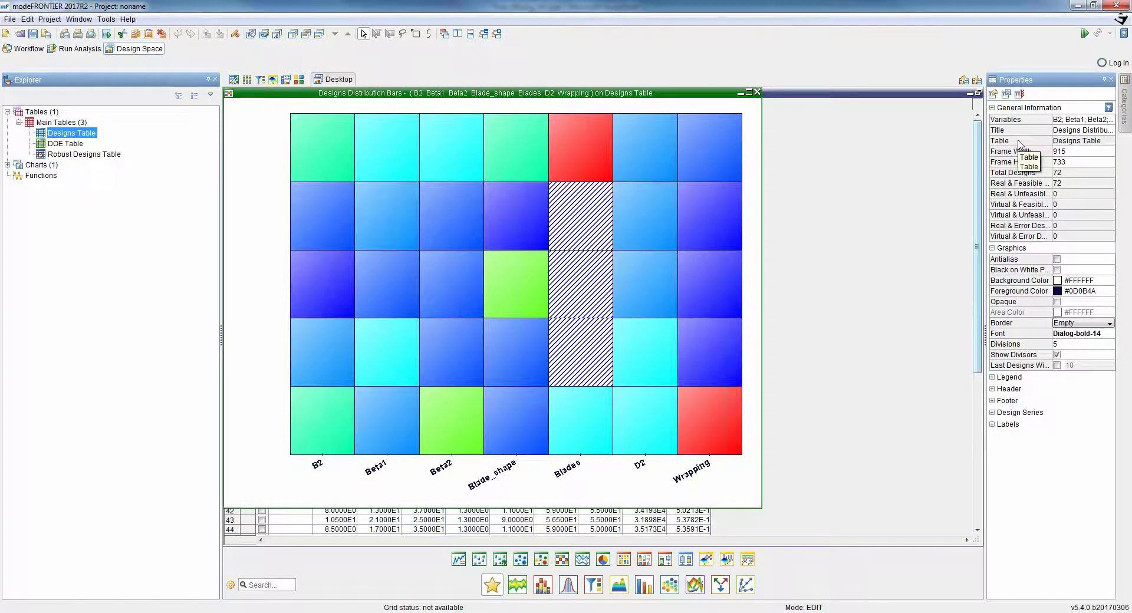
Show the legend on the Designs Distribution Bars chart and maximize the chart
click(992, 378)
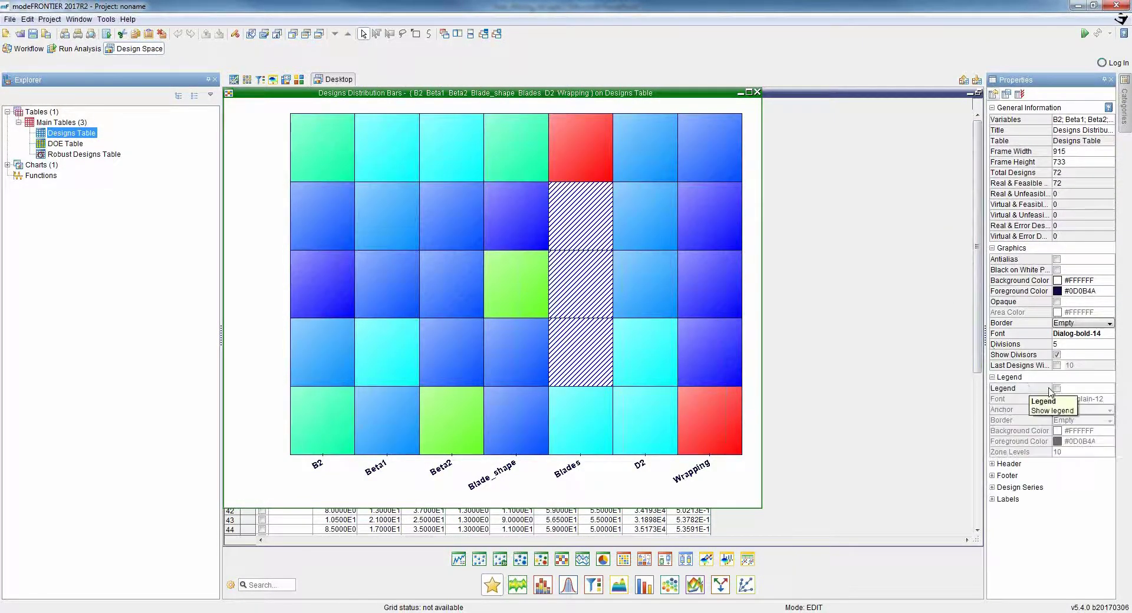
click(1056, 388)
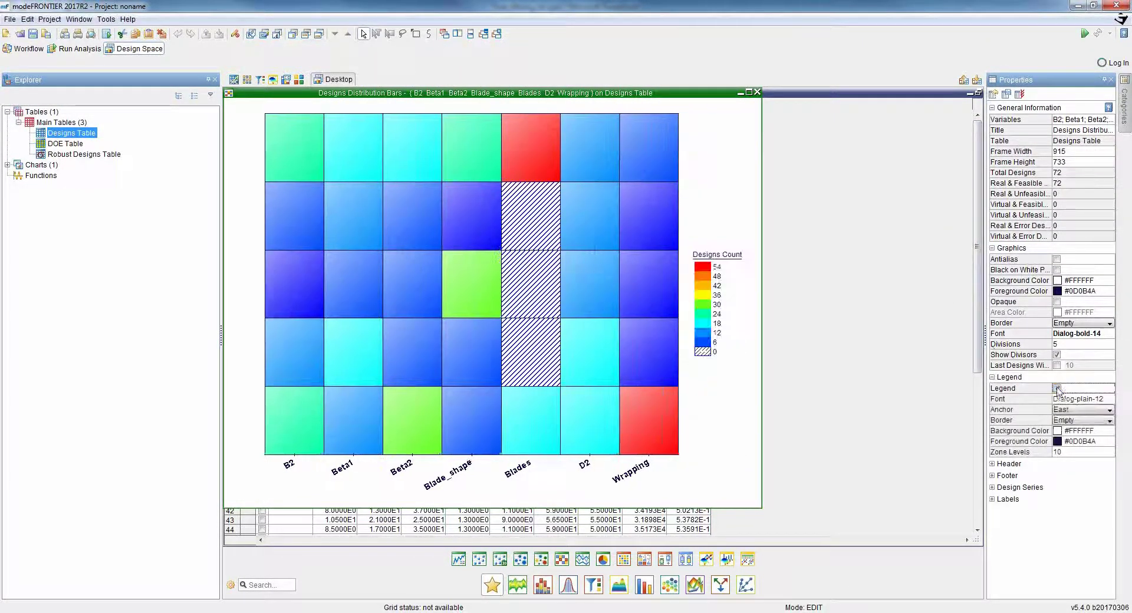
click(748, 93)
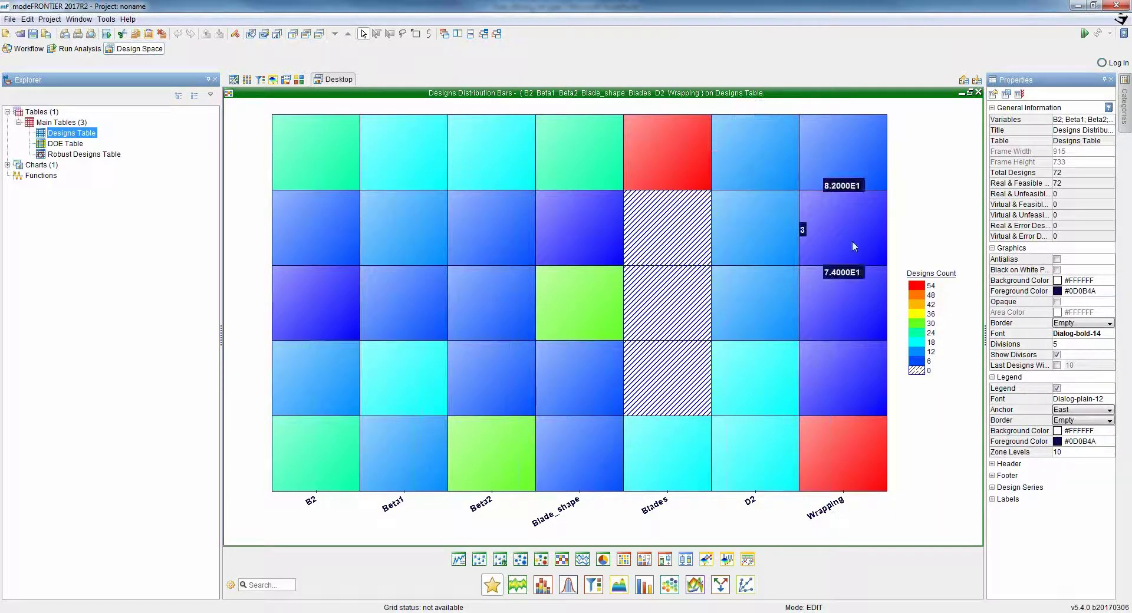
Set the number of divisions of the Designs Distribution Bars chart to 6
click(1066, 345)
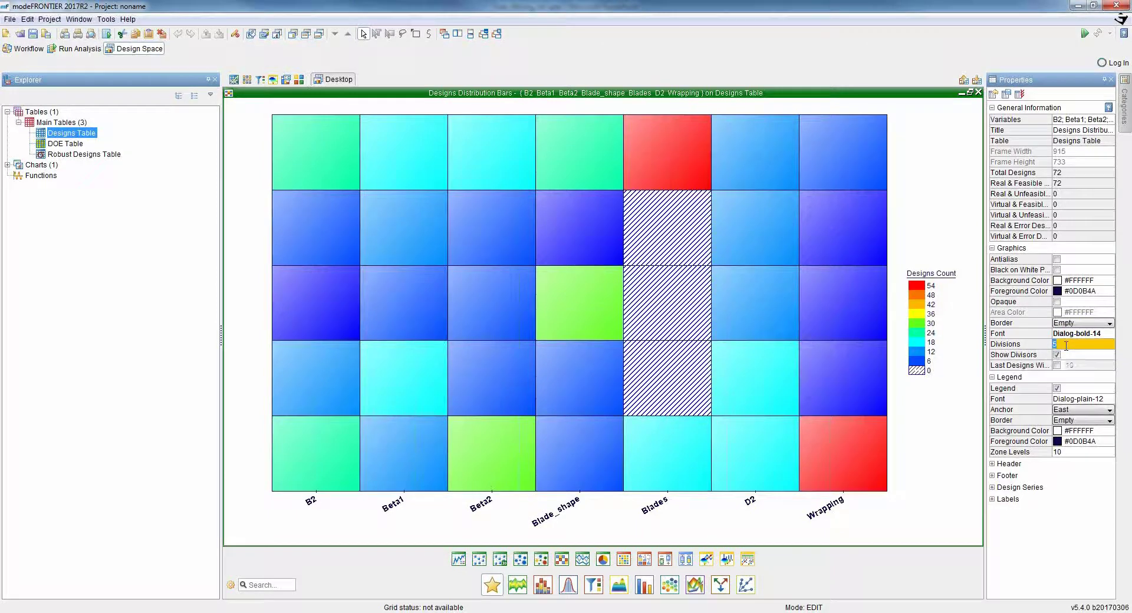
text(6)
key(Return)
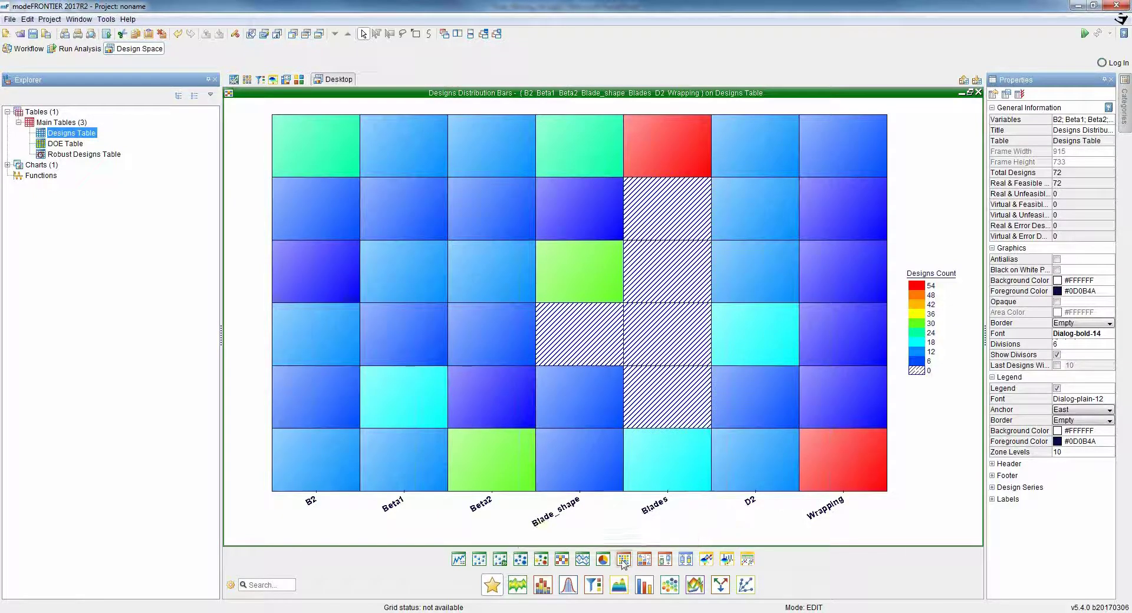
Create a Correlation Matrix chart of all input variables, from B2 to Wrapping, and maximize it to examine the pairwise correlations
click(624, 560)
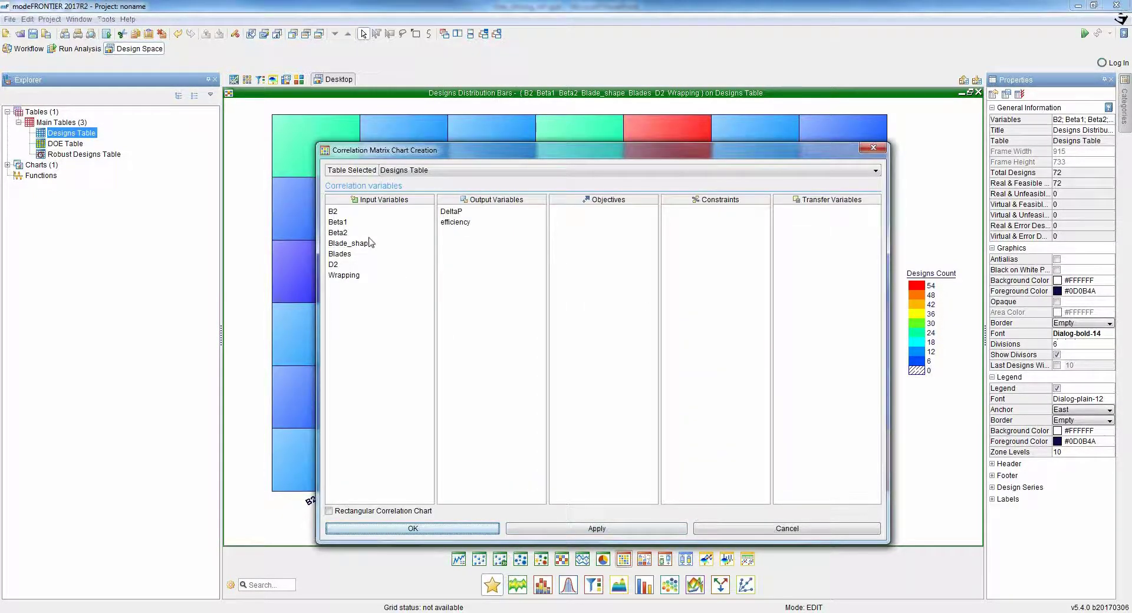
click(360, 211)
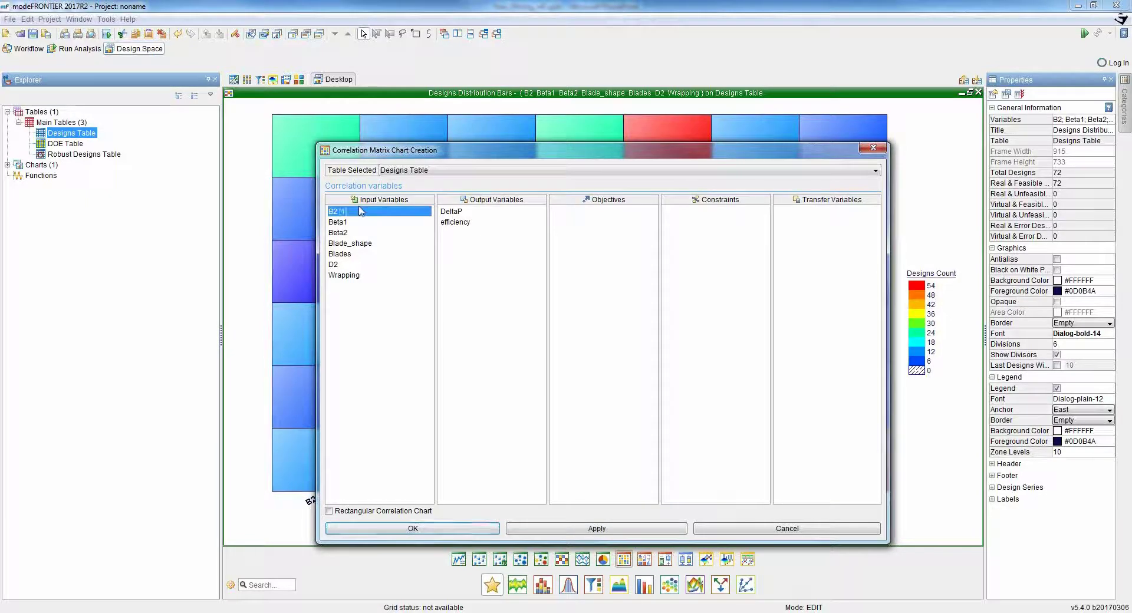
shift+click(358, 276)
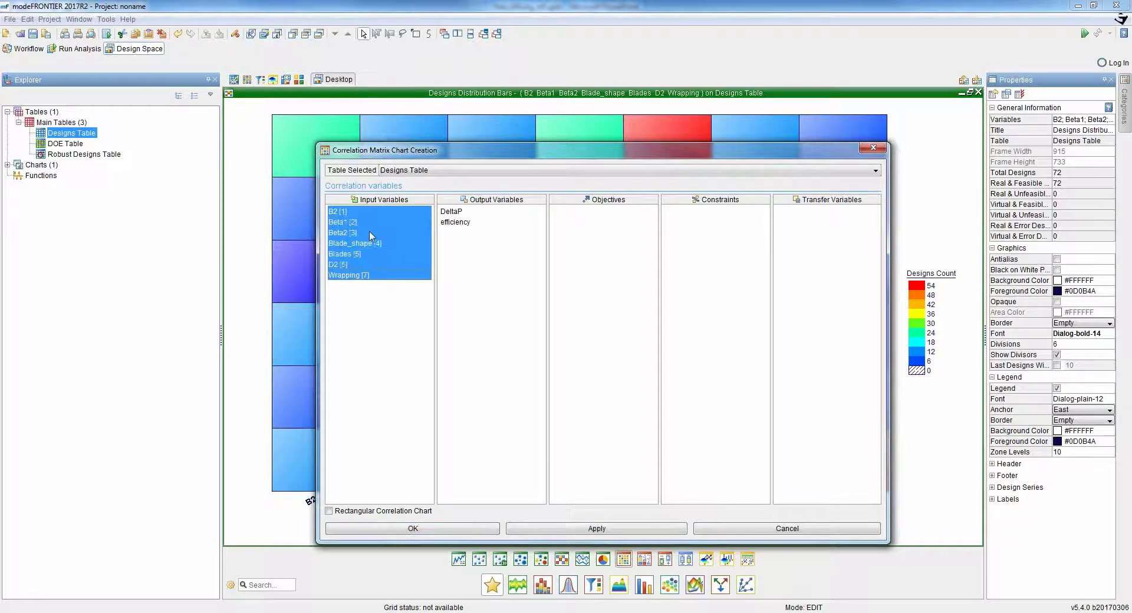
click(412, 530)
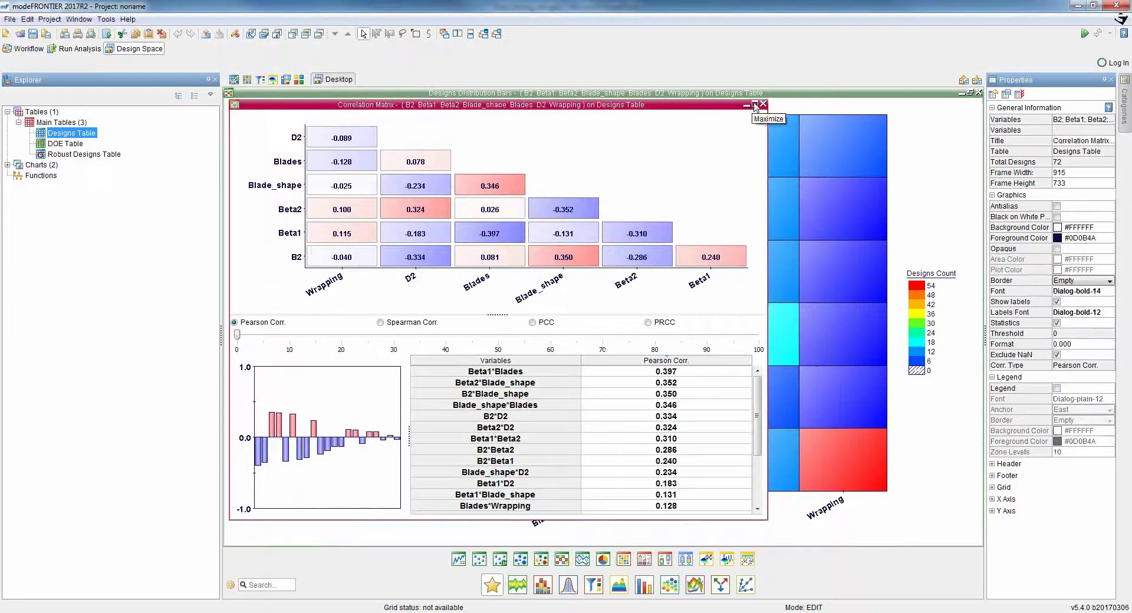
click(755, 105)
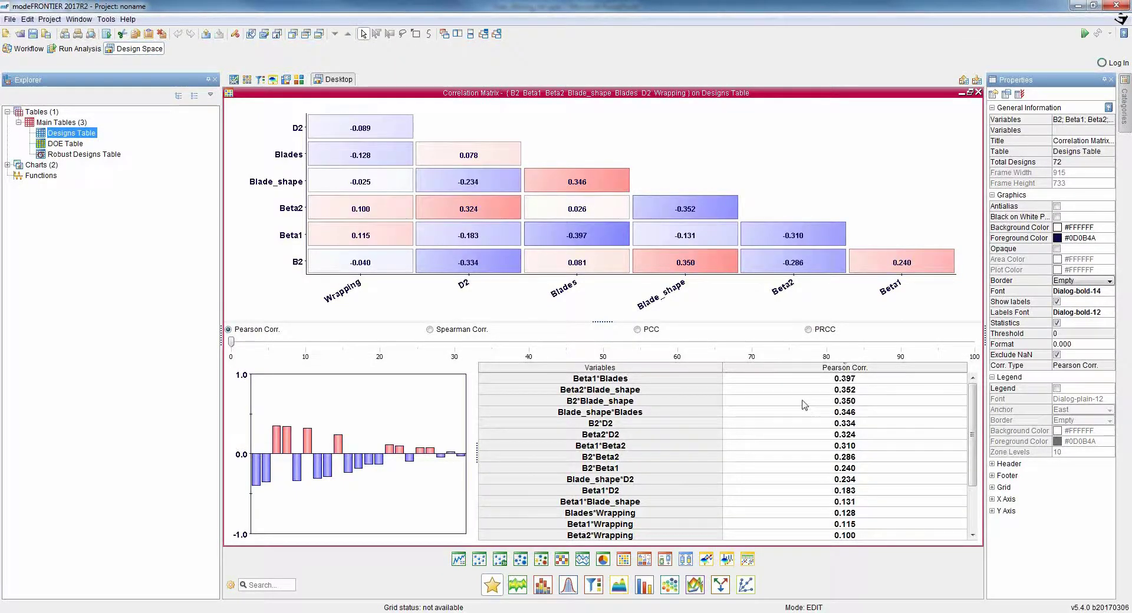
mouse_move(262, 434)
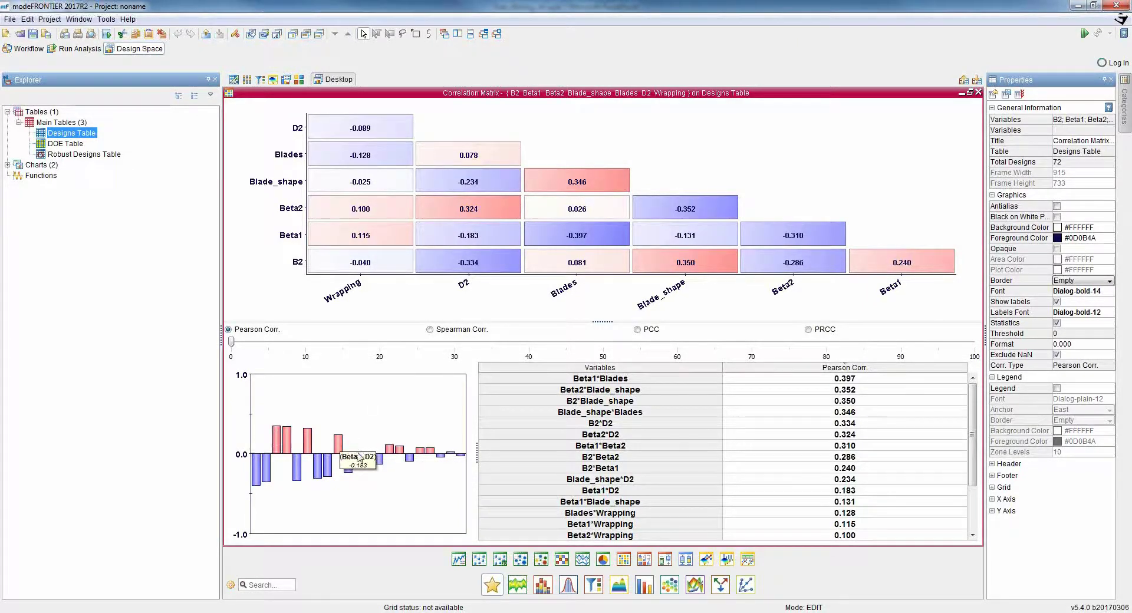
mouse_move(388, 454)
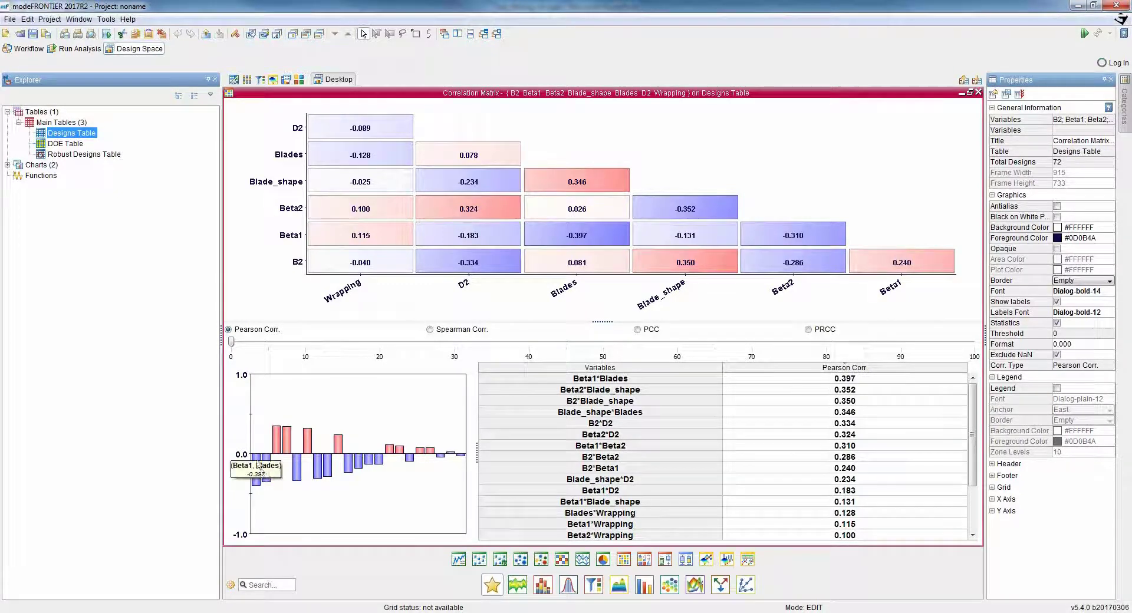
mouse_move(294, 457)
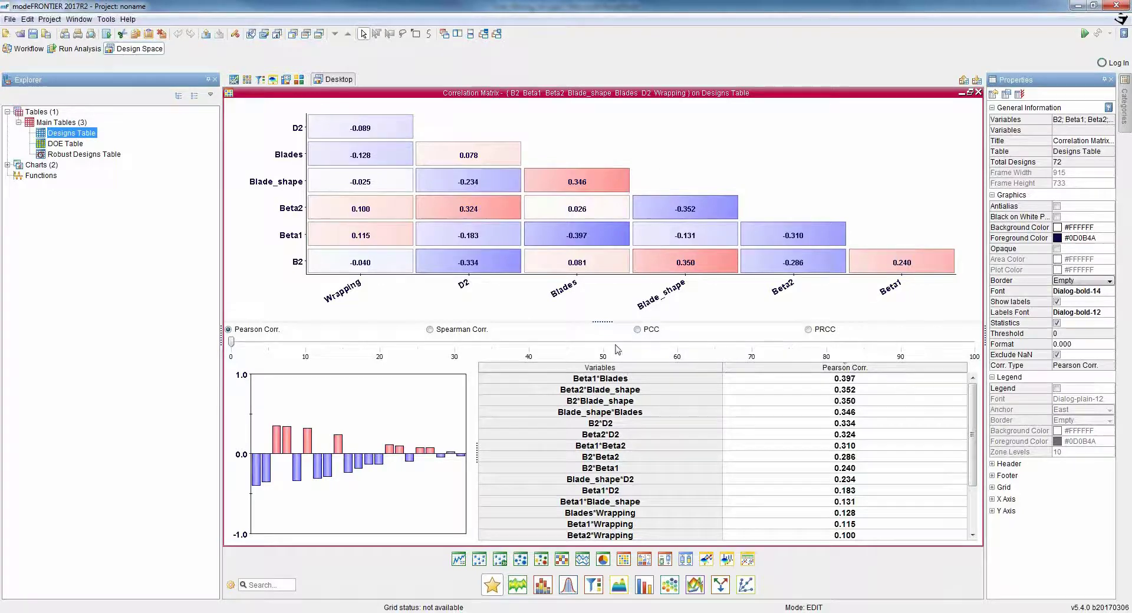
Create a rectangular Correlation Matrix chart with all input variables on the X axis and DeltaP and efficiency on the Y axis
click(624, 560)
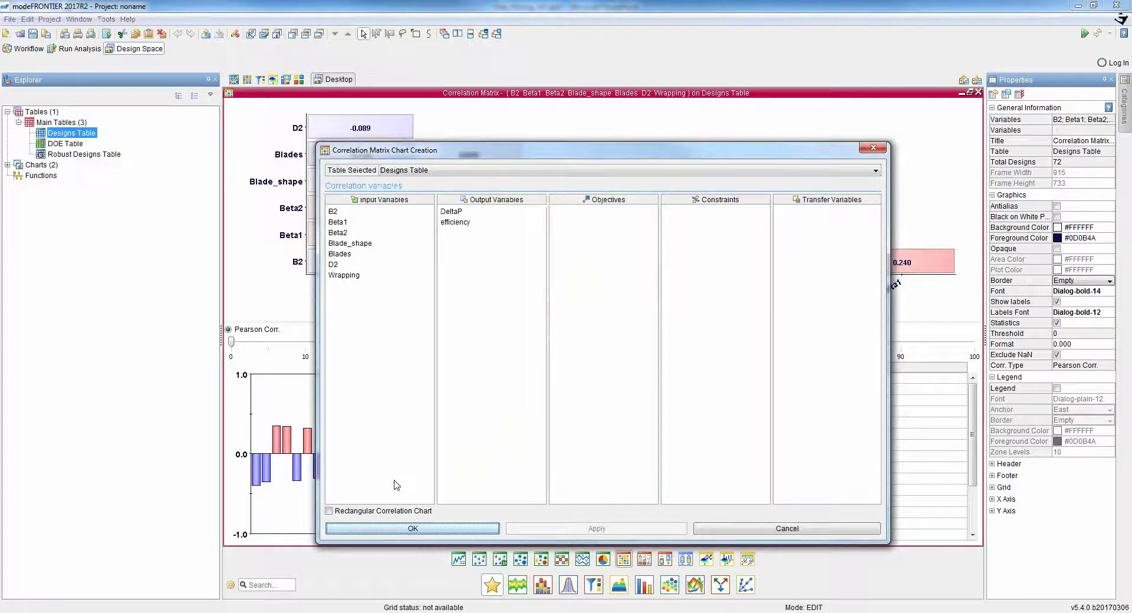
click(347, 513)
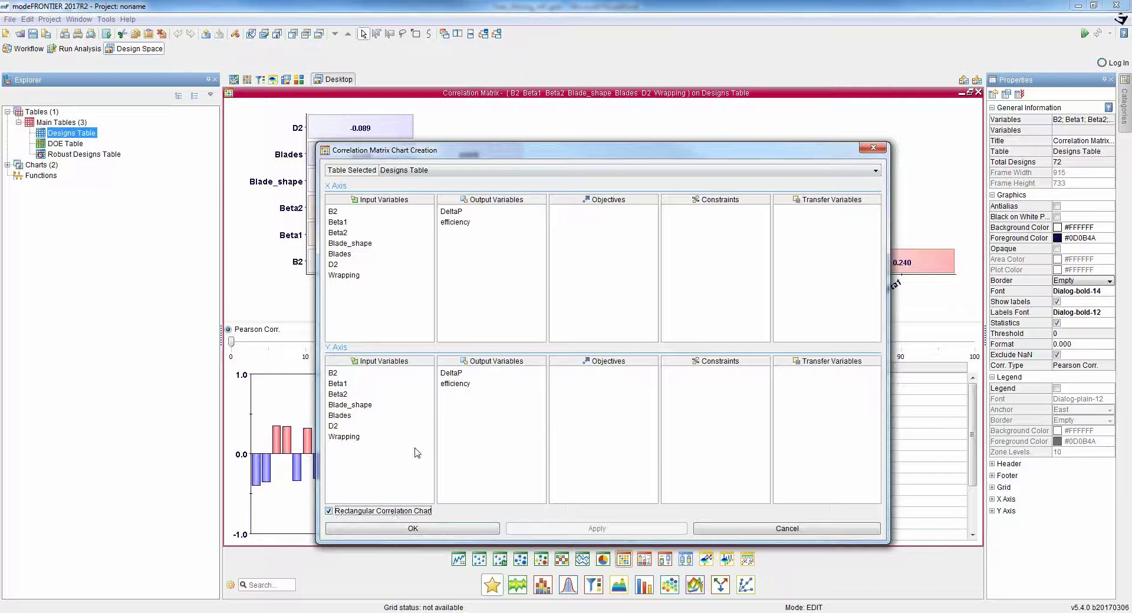
drag(339, 212, 345, 282)
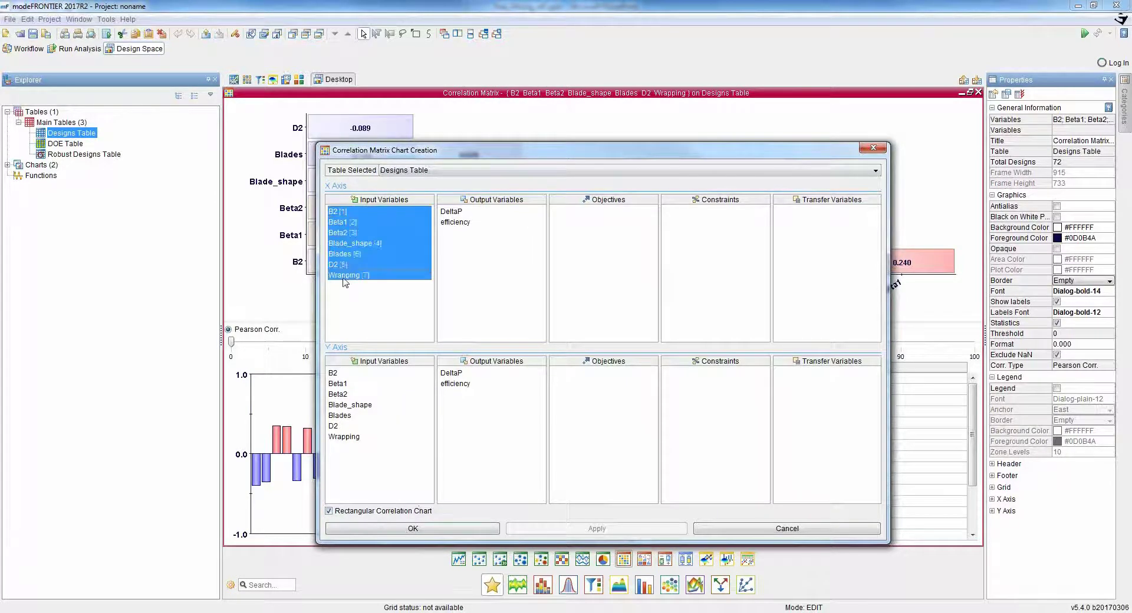
drag(448, 374, 451, 386)
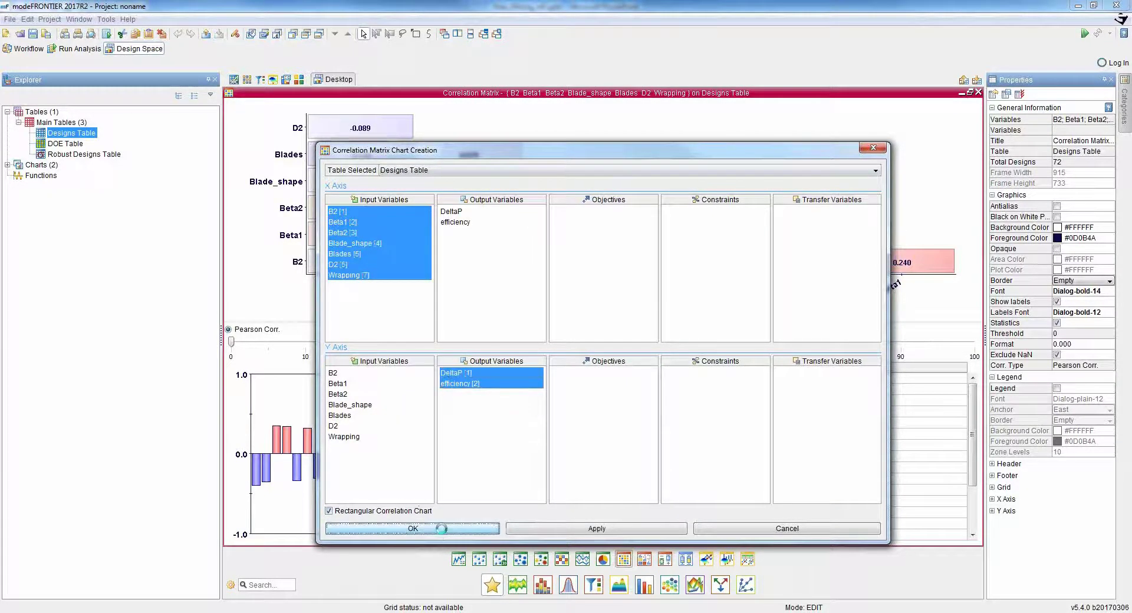
click(444, 530)
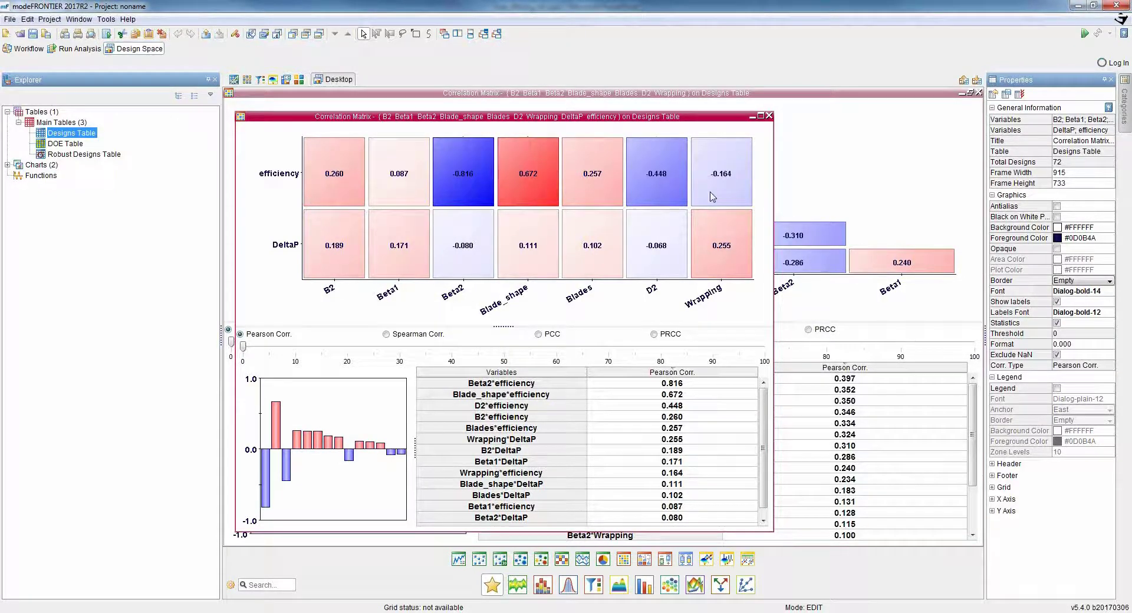
Create a non-rectangular Correlation Matrix chart of only the output variables DeltaP and efficiency
click(623, 558)
drag(459, 217, 458, 223)
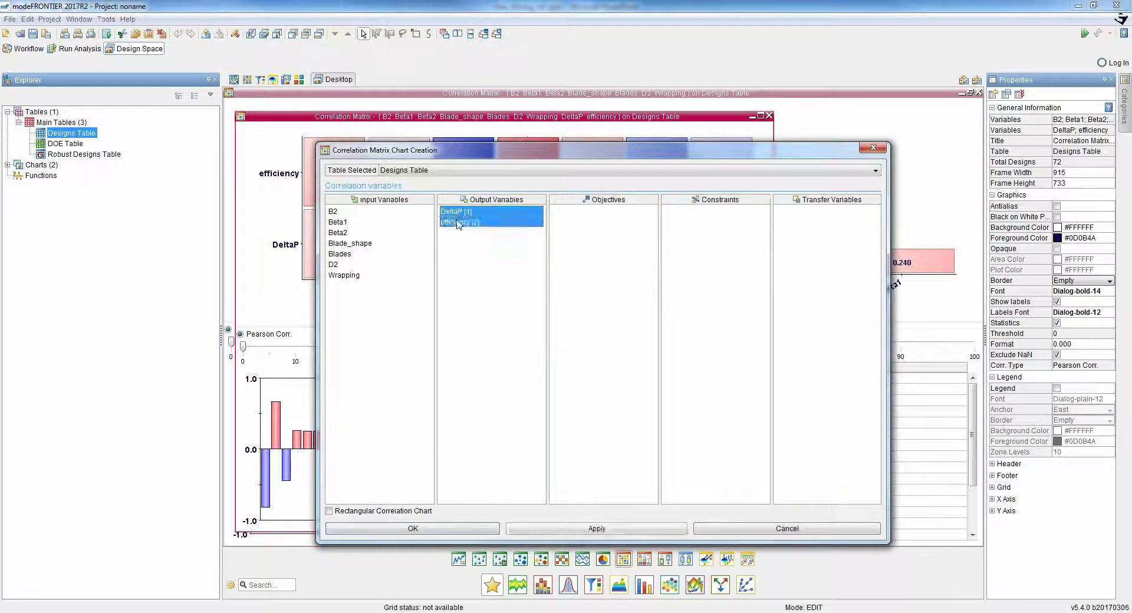
click(453, 528)
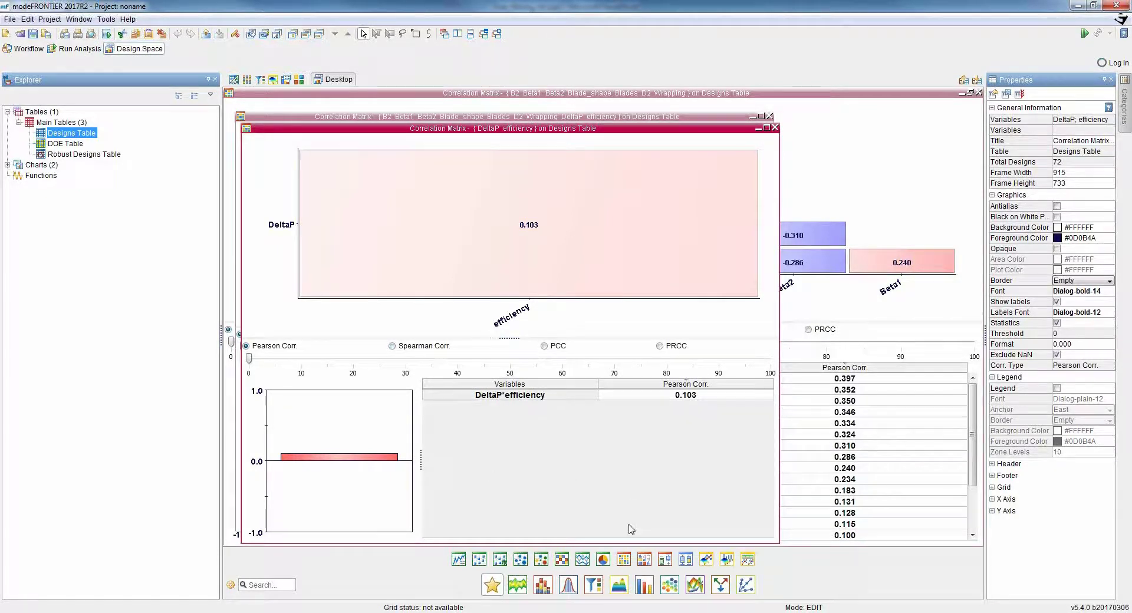
Create a Scatter Matrix chart of all input variables plus DeltaP and efficiency, and display it maximized
click(643, 560)
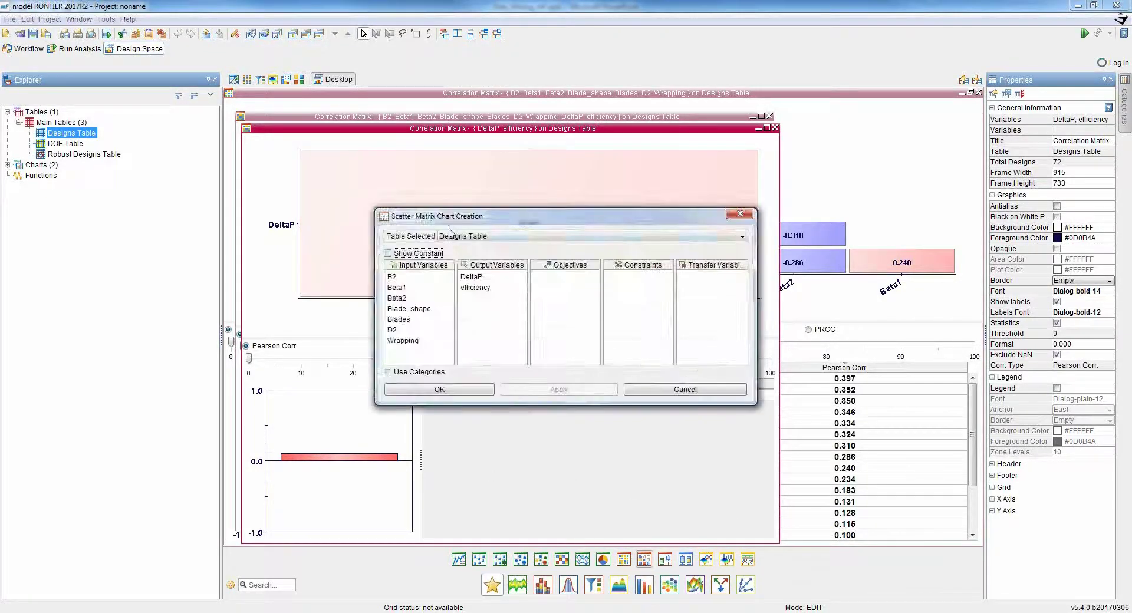
drag(420, 277, 418, 341)
drag(471, 277, 480, 293)
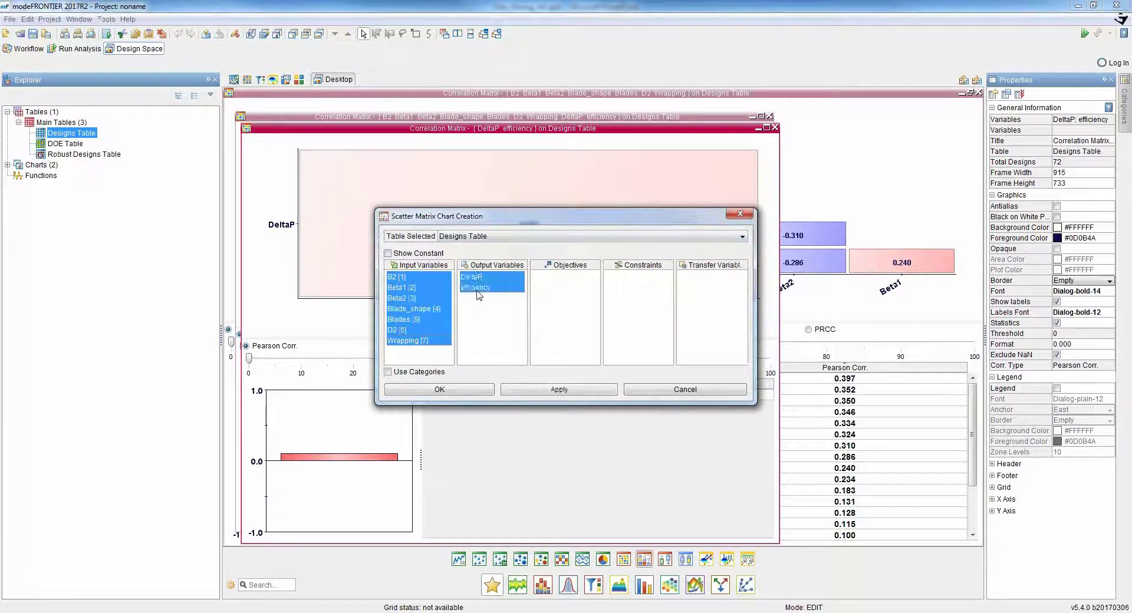
click(472, 391)
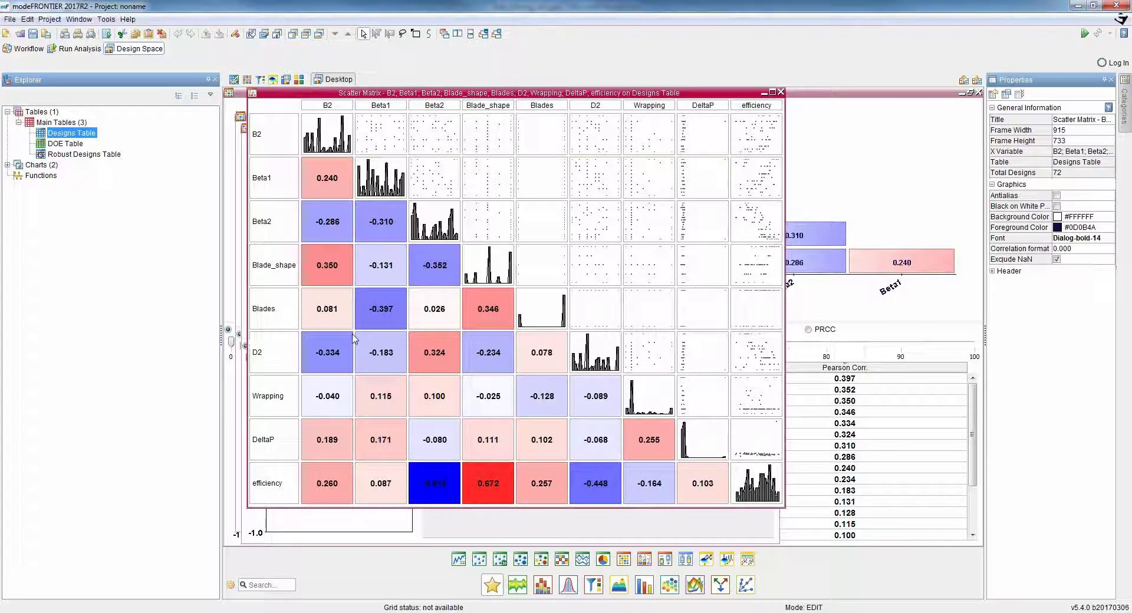
click(772, 93)
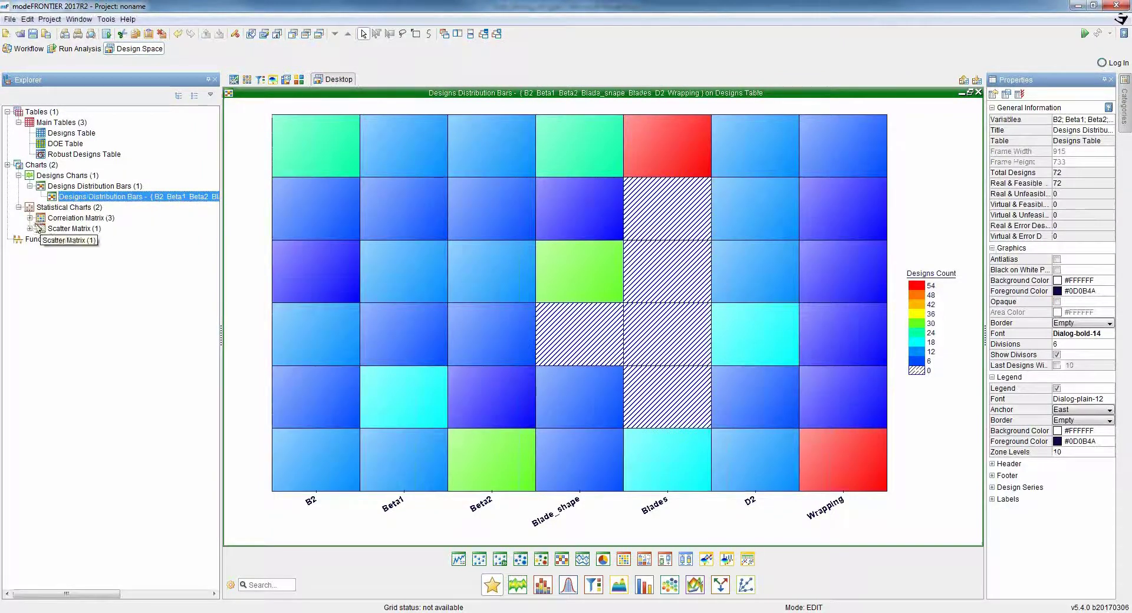
click(29, 228)
double_click(148, 238)
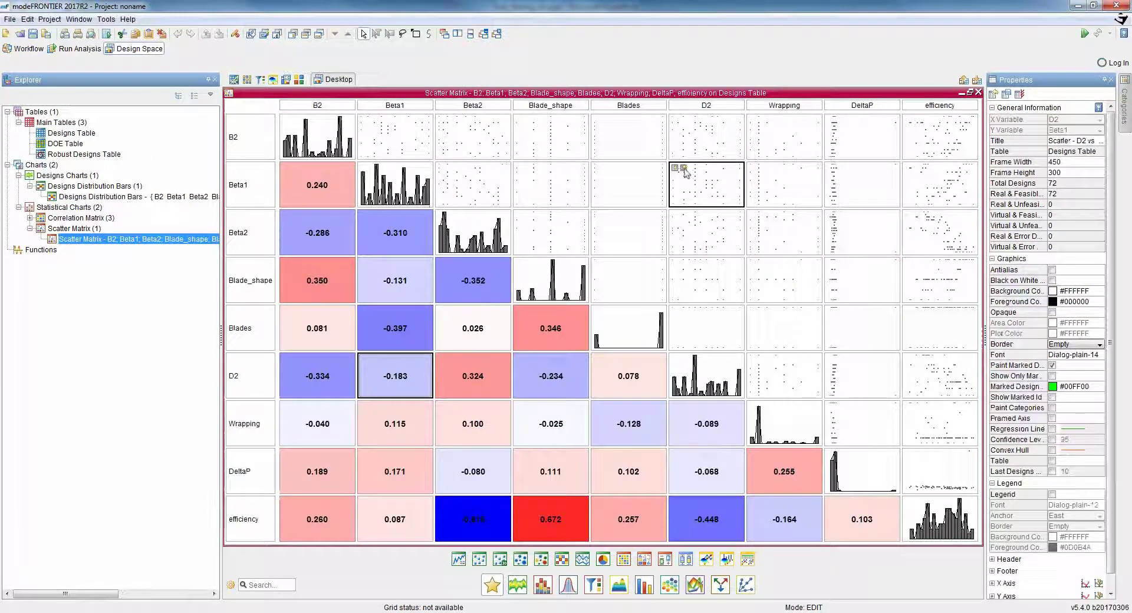
Open the D2 versus Beta1 scatter plot from the matrix as a separate chart to examine it, and close it
double_click(684, 172)
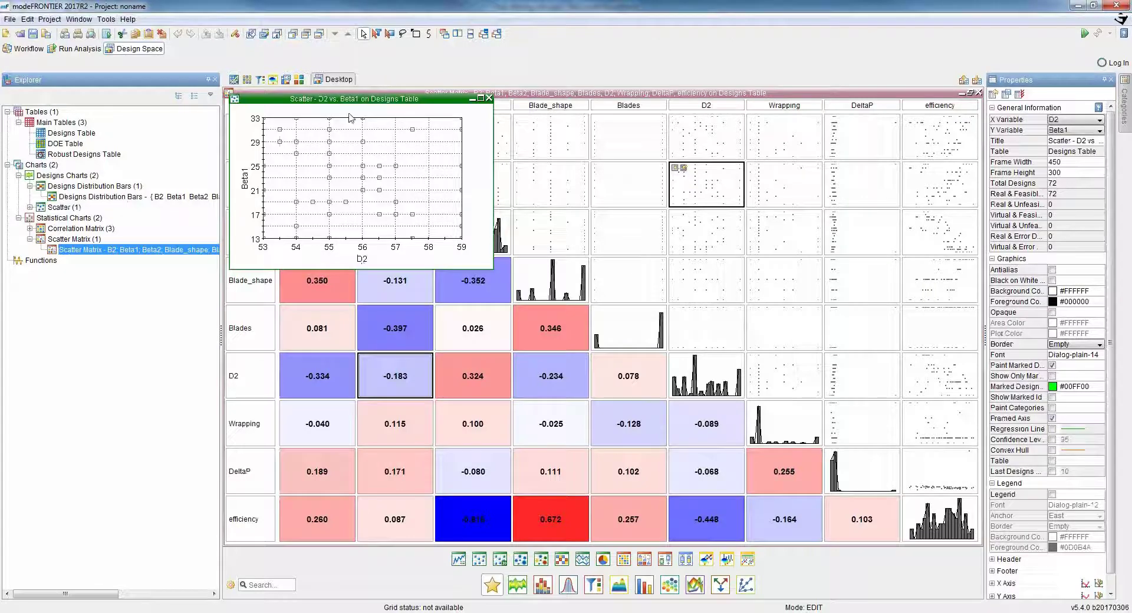
click(489, 98)
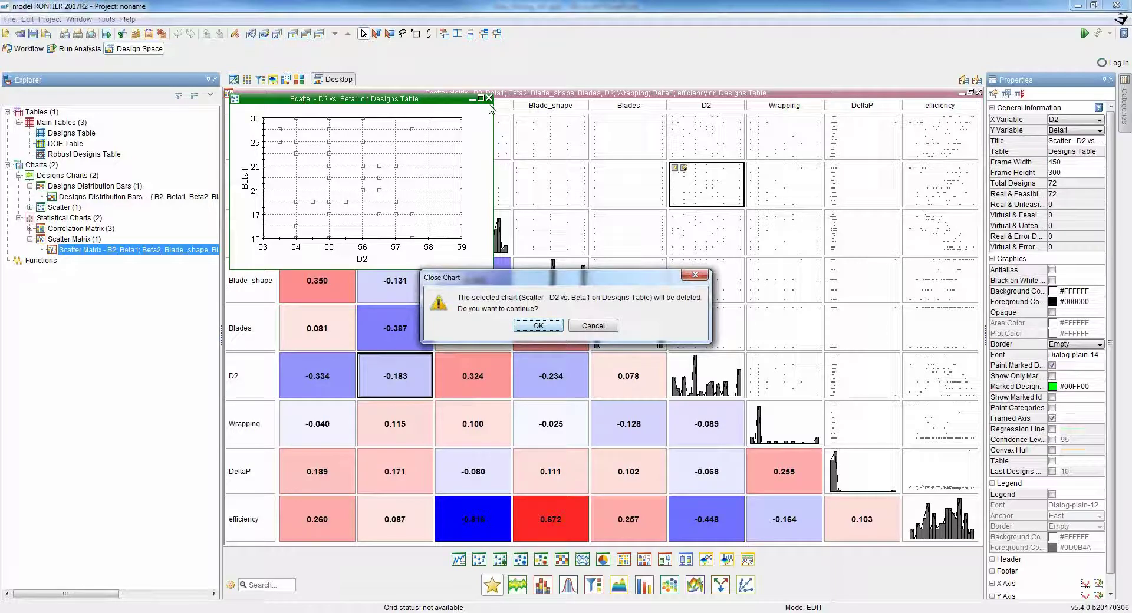
click(538, 326)
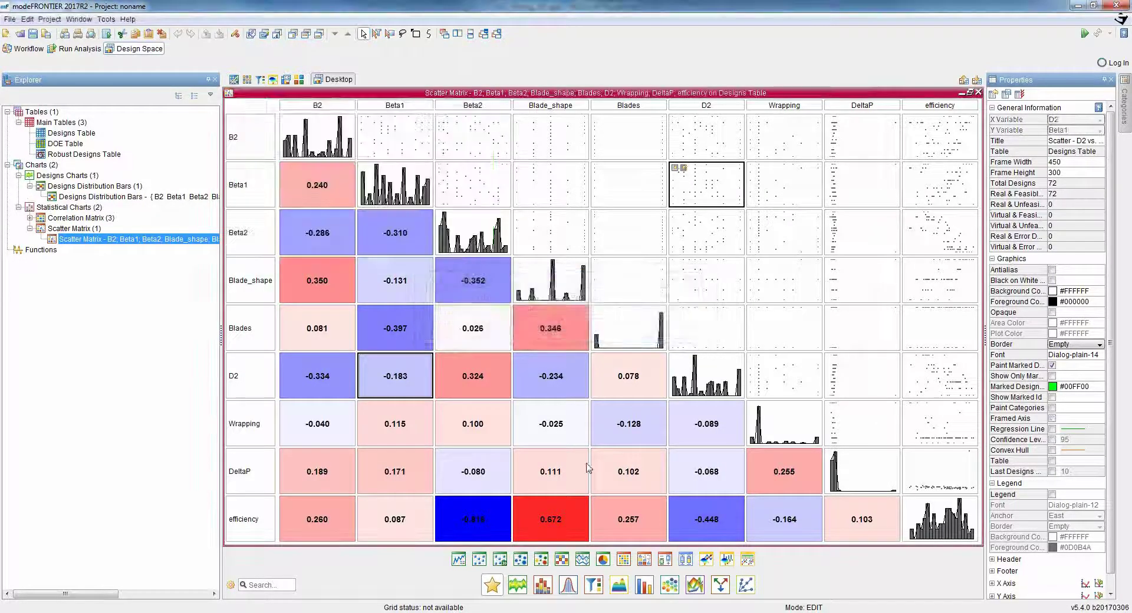
Create separate Box-Whiskers charts for the output variables DeltaP and efficiency
click(685, 559)
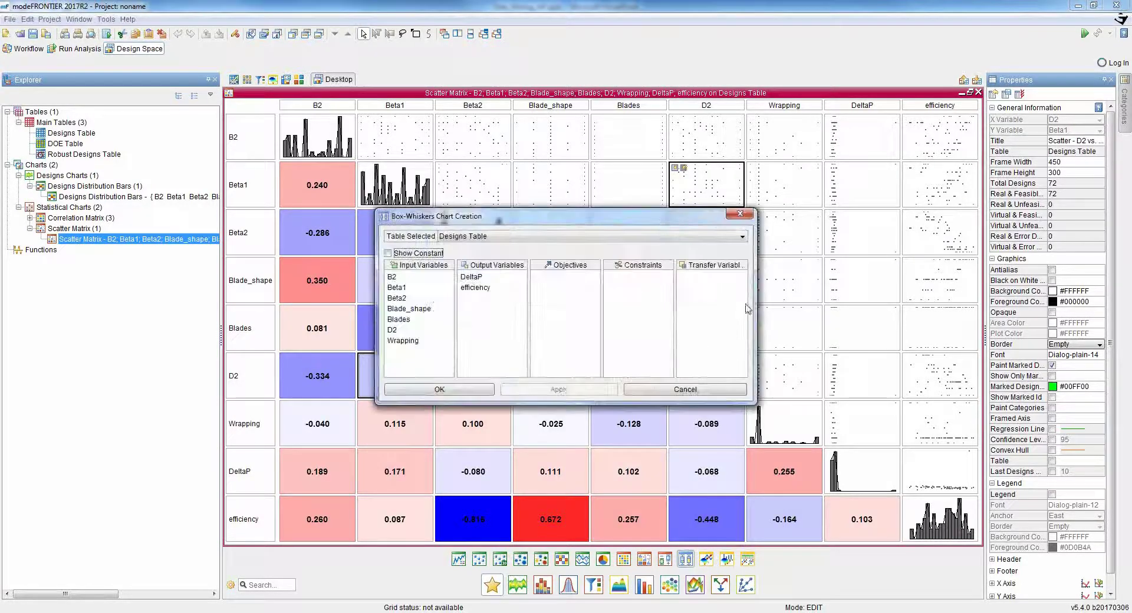
click(471, 277)
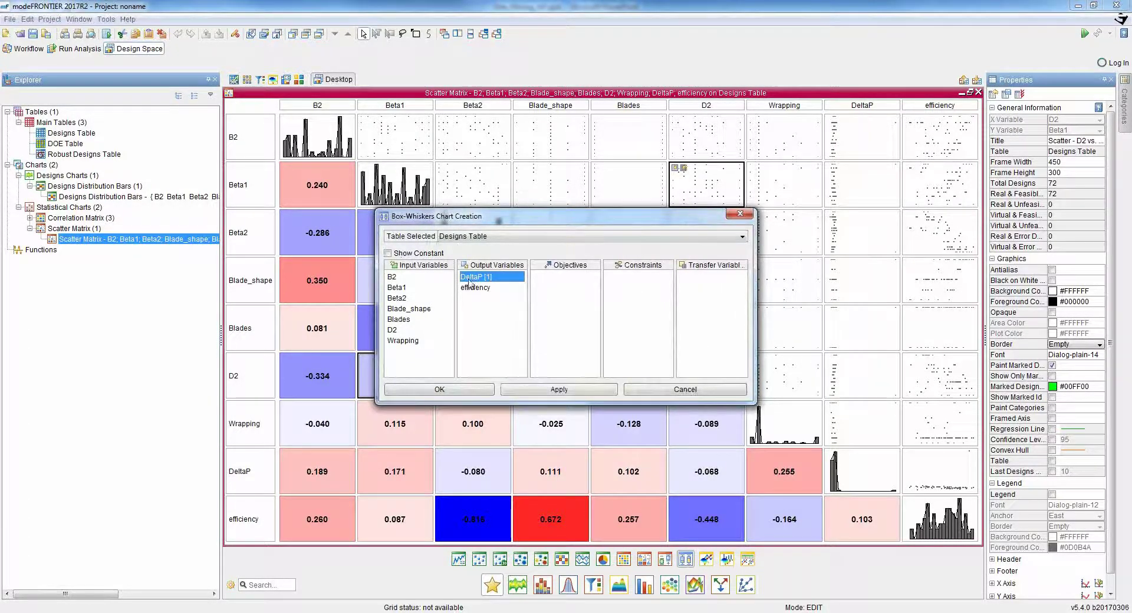
click(509, 391)
click(476, 288)
click(480, 390)
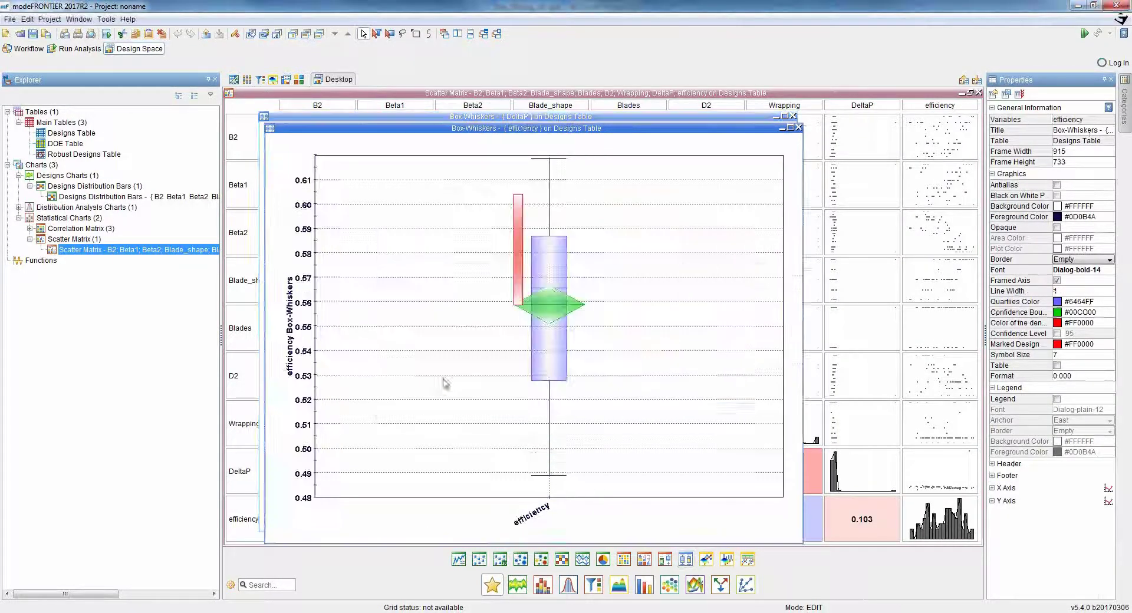
Minimize all other open tables and charts and tile the two Box-Whiskers charts side by side
click(961, 94)
click(961, 93)
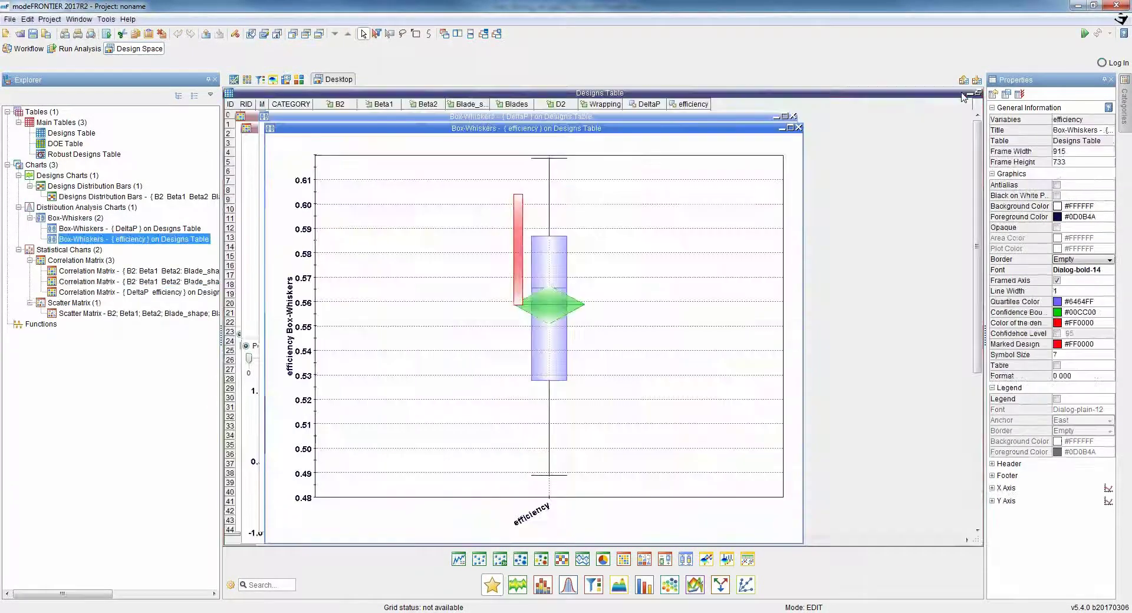
click(763, 105)
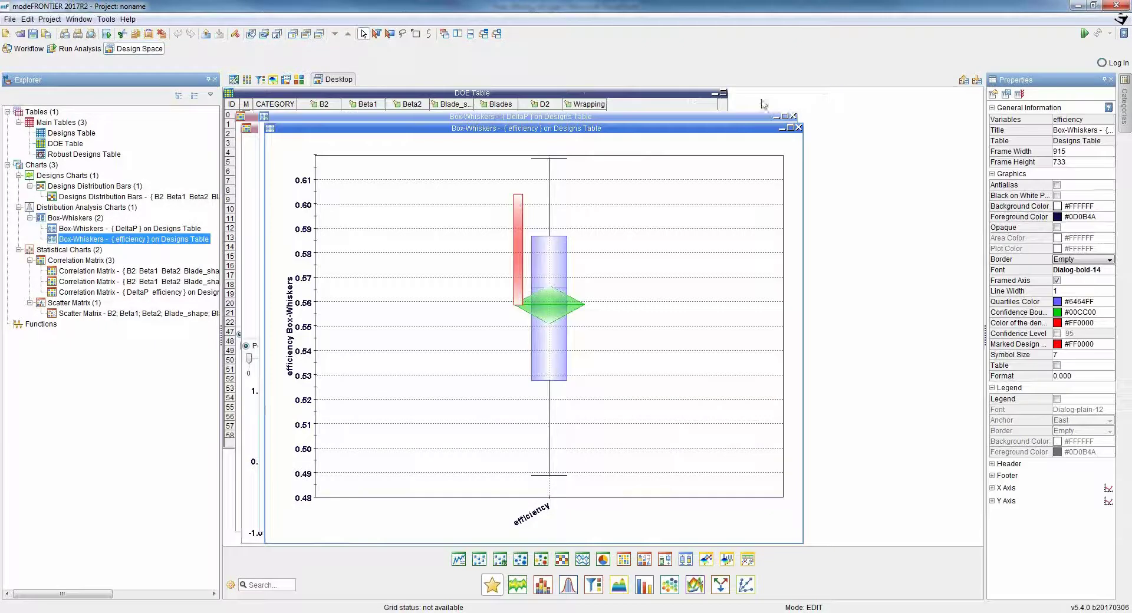
click(722, 92)
click(387, 97)
click(387, 93)
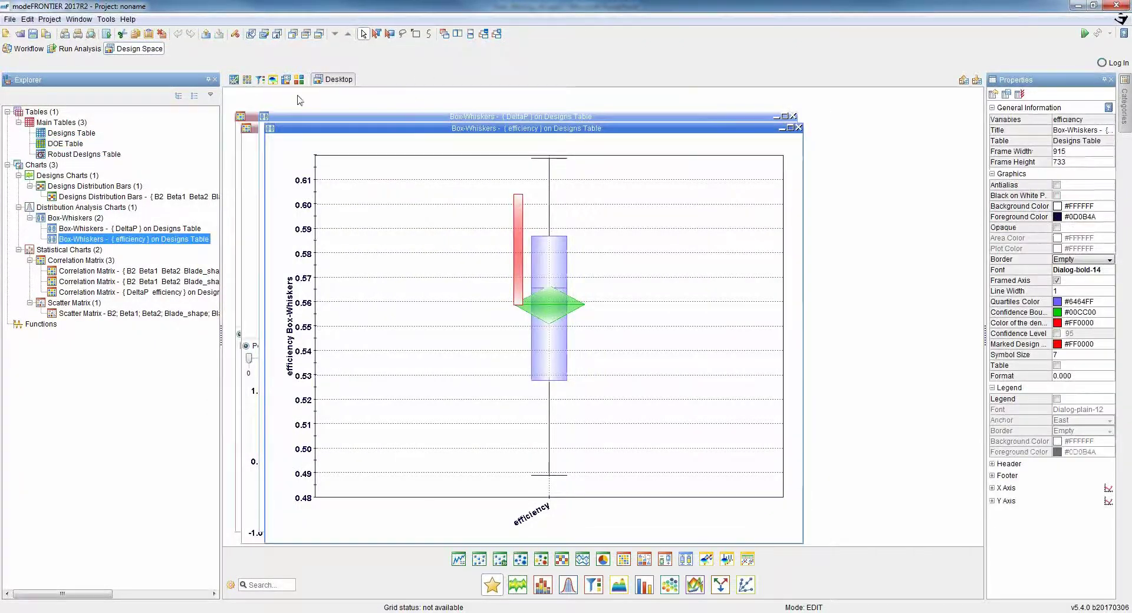
click(251, 130)
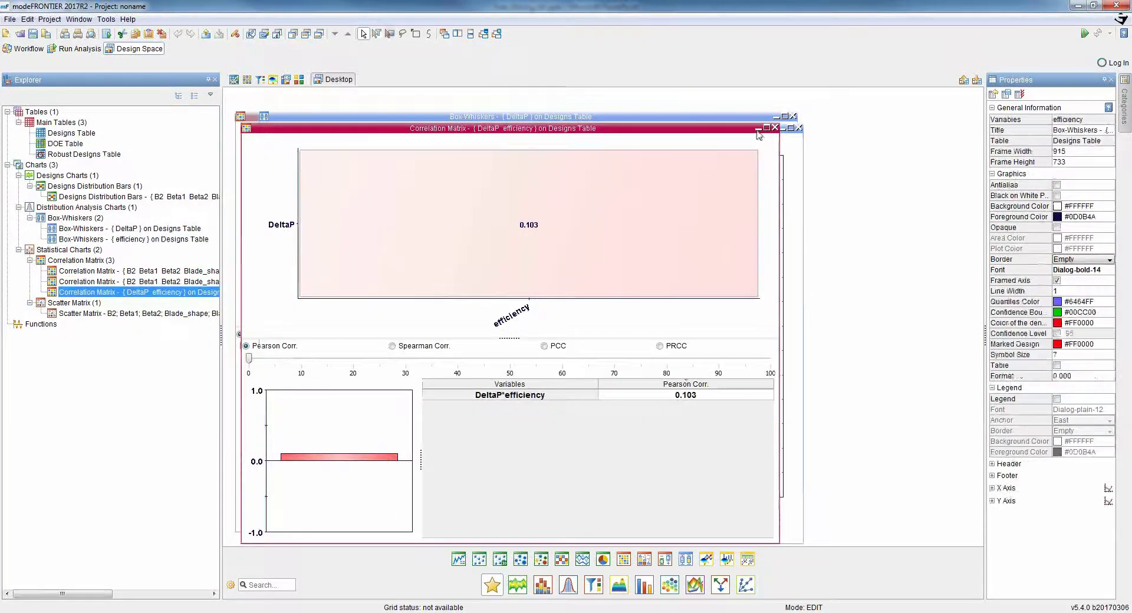
click(758, 129)
click(758, 124)
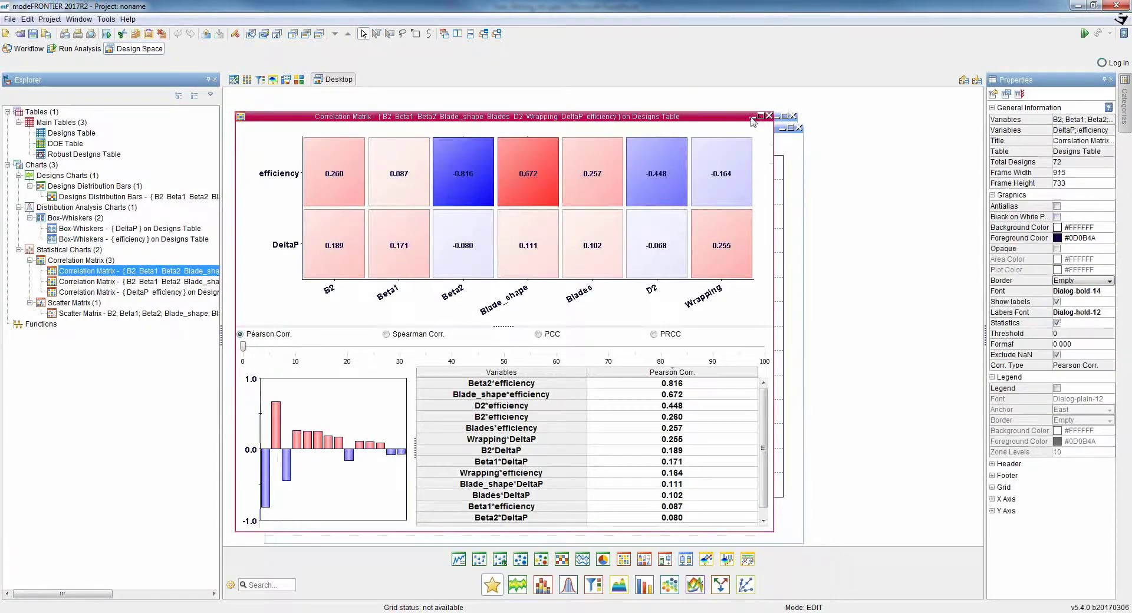
click(752, 117)
click(457, 34)
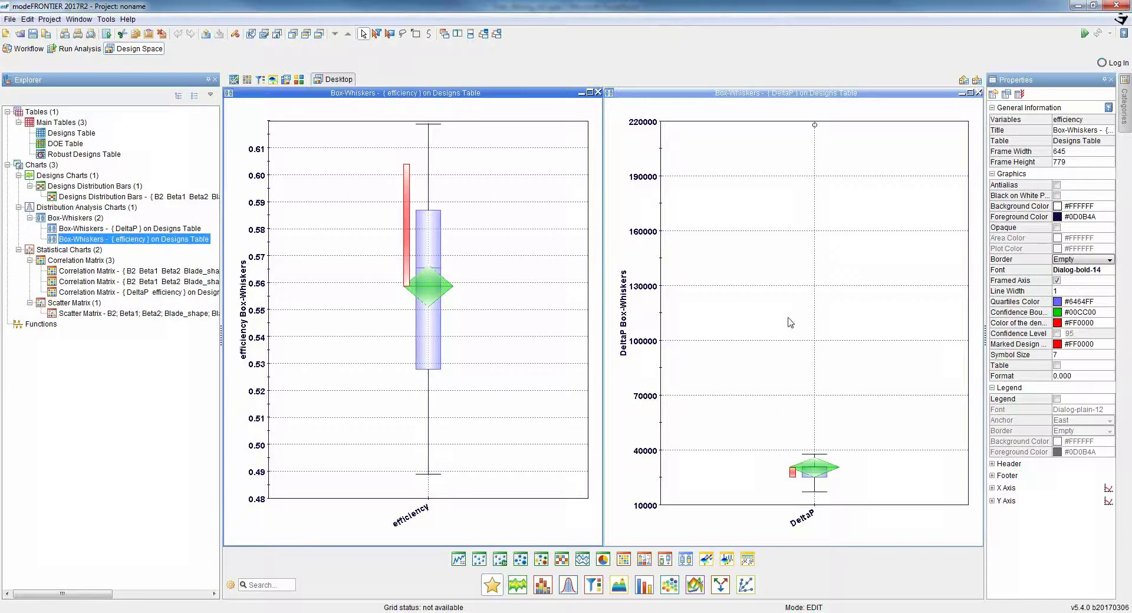
Examine the input and output values of the outlier design in the DeltaP Box-Whiskers chart, and close its details
click(846, 94)
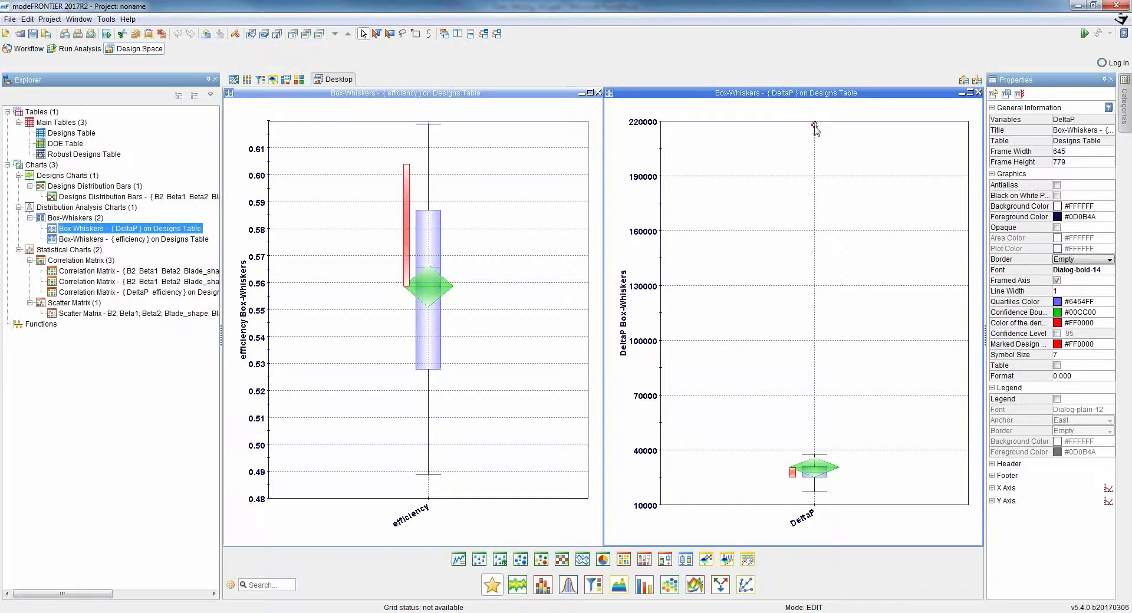
mouse_move(815, 126)
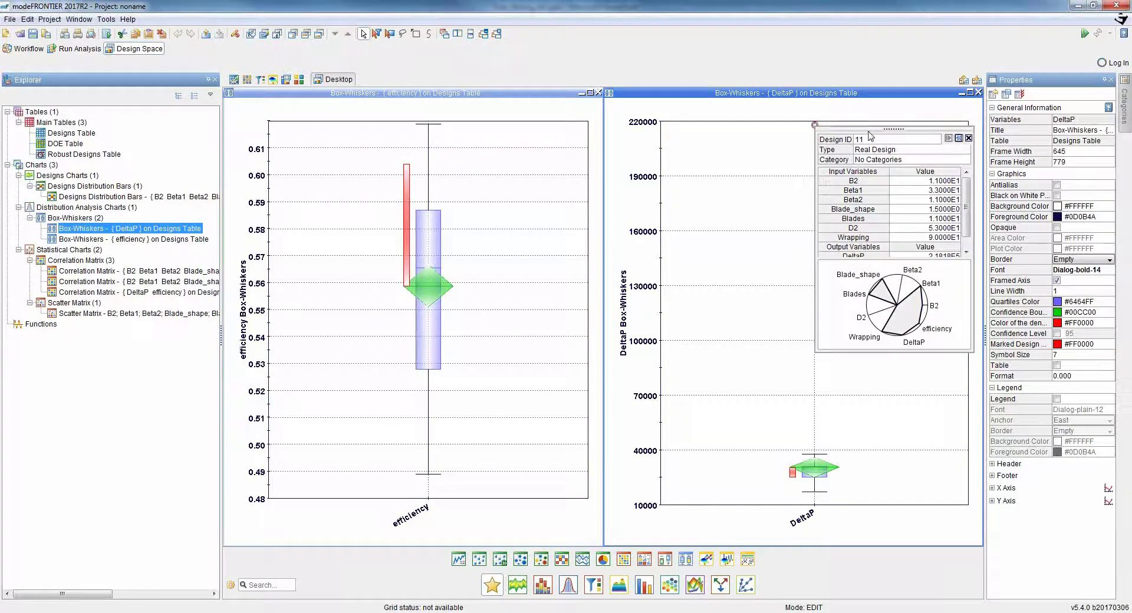
drag(870, 137, 755, 149)
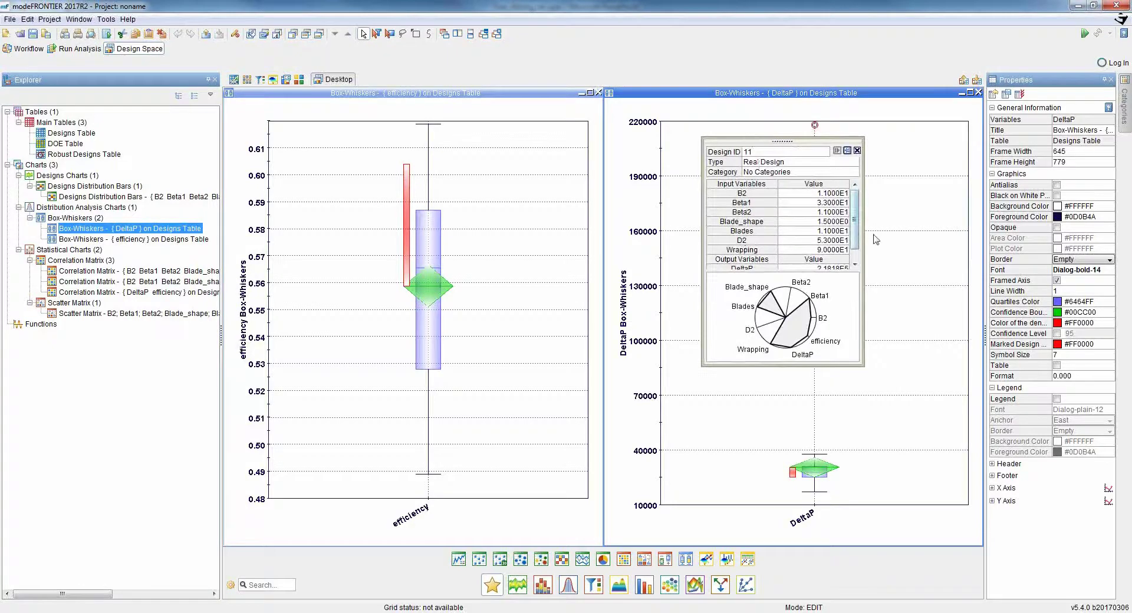
scroll(856, 231, down, 1)
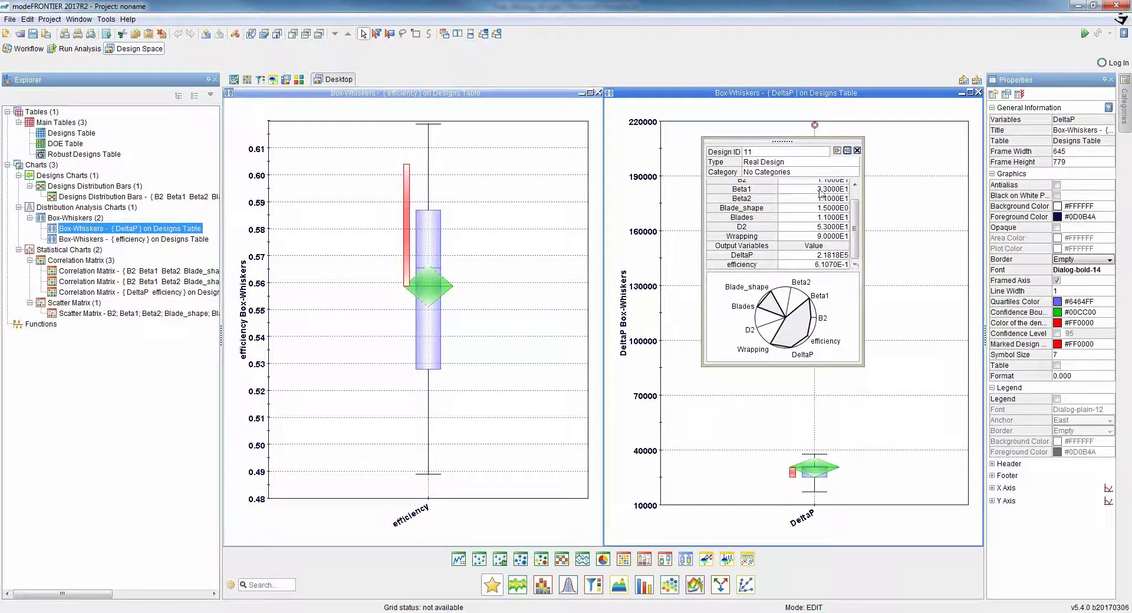
drag(782, 141, 787, 150)
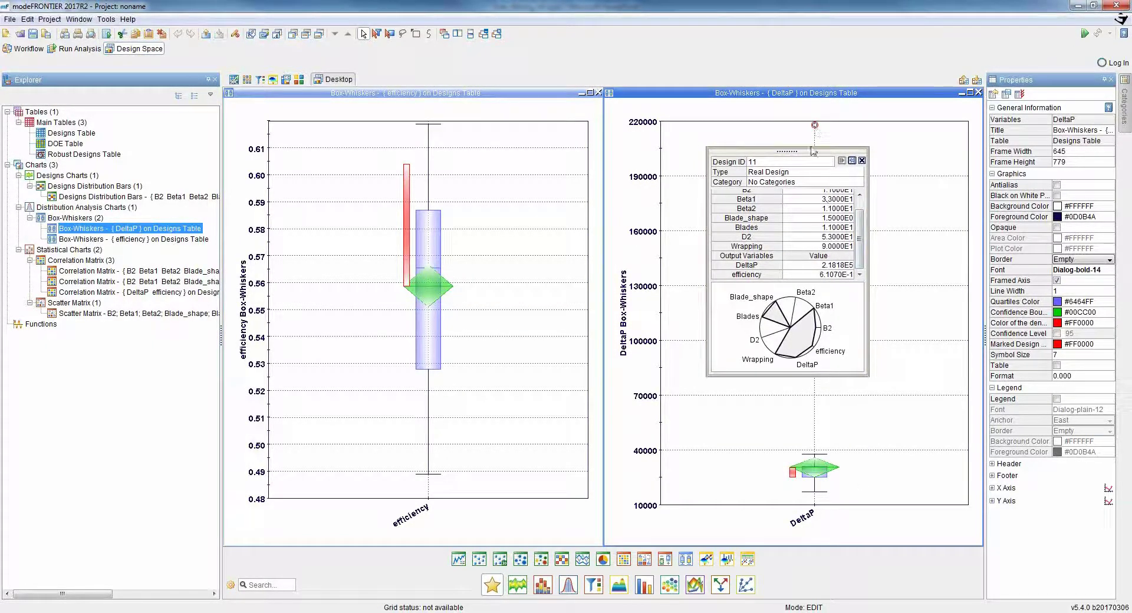
click(861, 160)
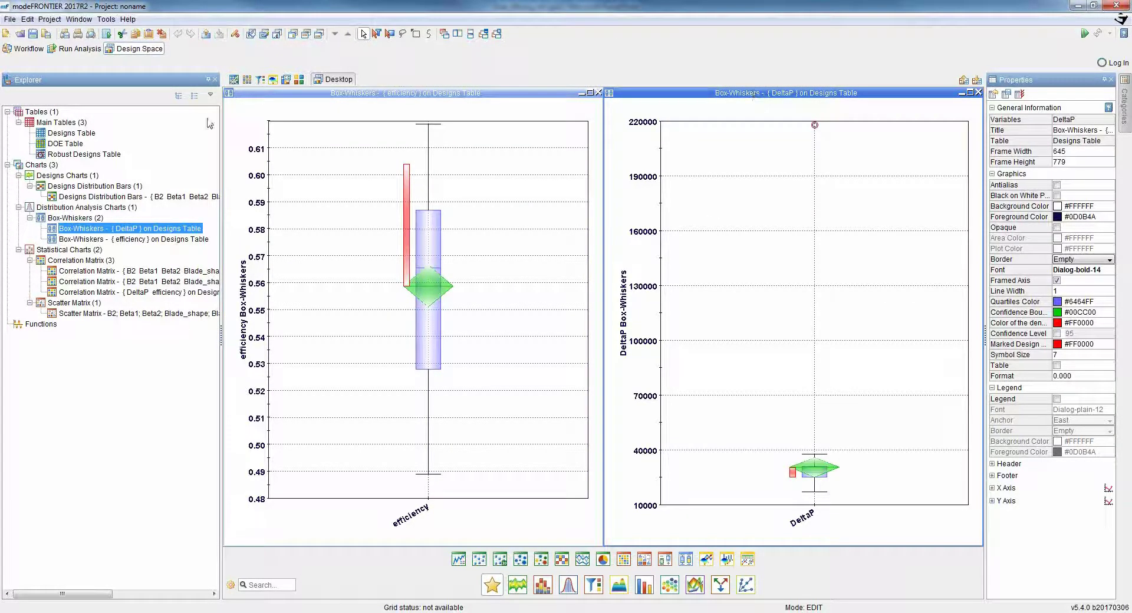
Delete the marked outlier design with ID 11 from the Designs Table
double_click(72, 133)
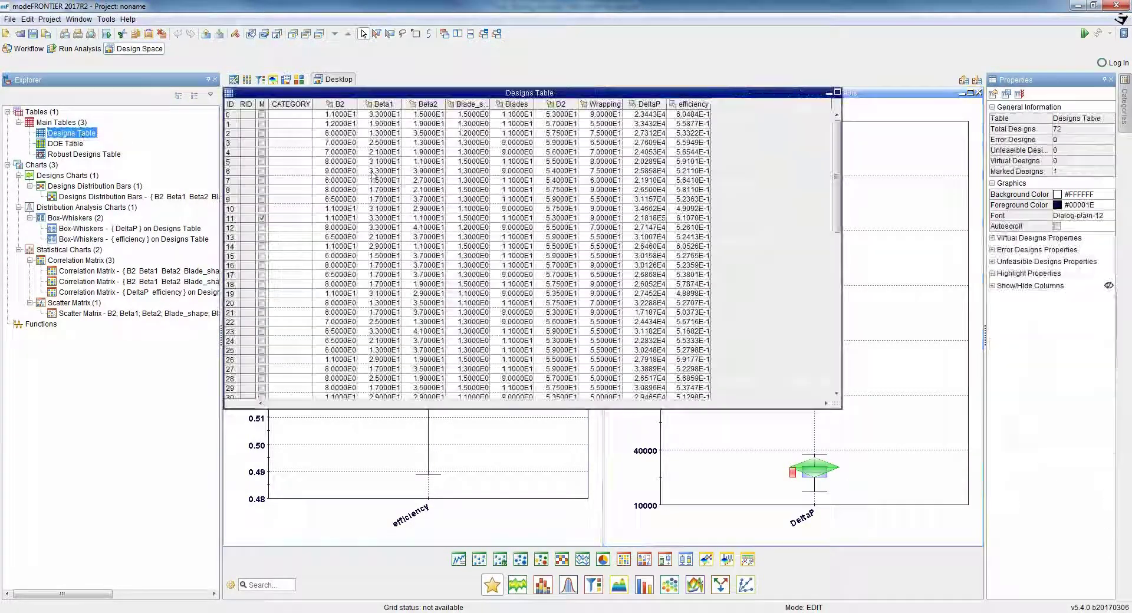
click(234, 220)
right_click(278, 221)
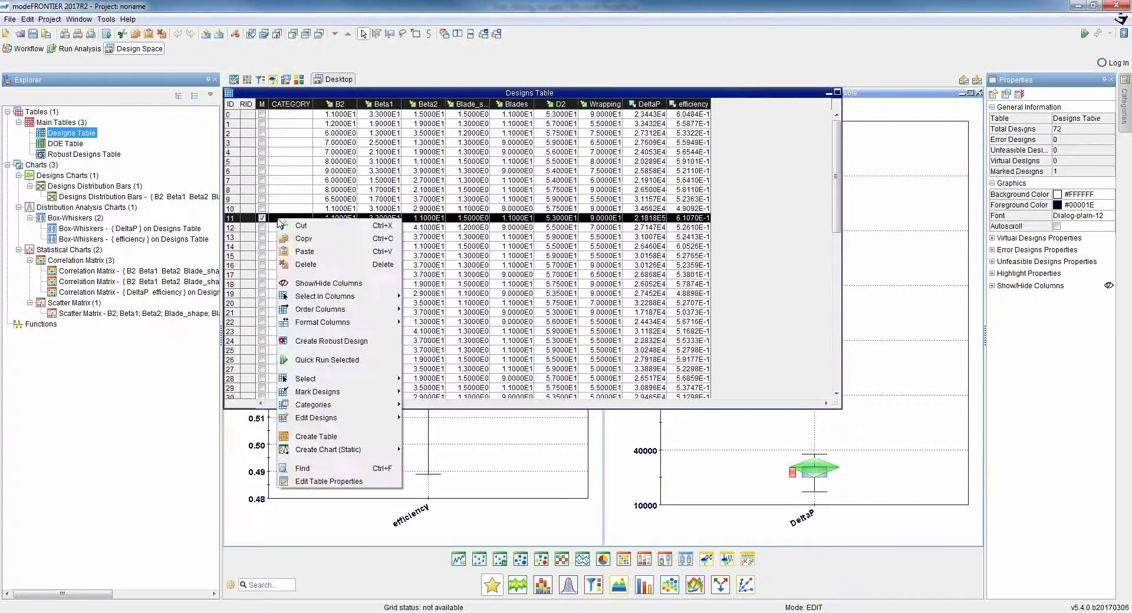
click(305, 264)
click(517, 326)
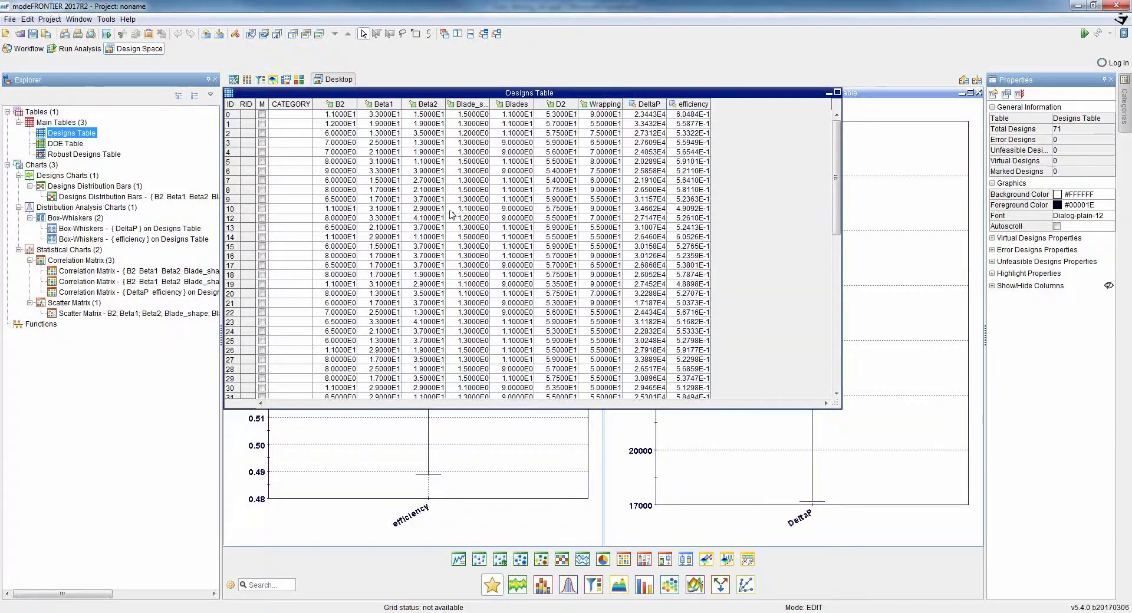
Renumber the design IDs of the Designs Table consecutively and minimize the table
right_click(452, 214)
mouse_move(557, 409)
click(592, 432)
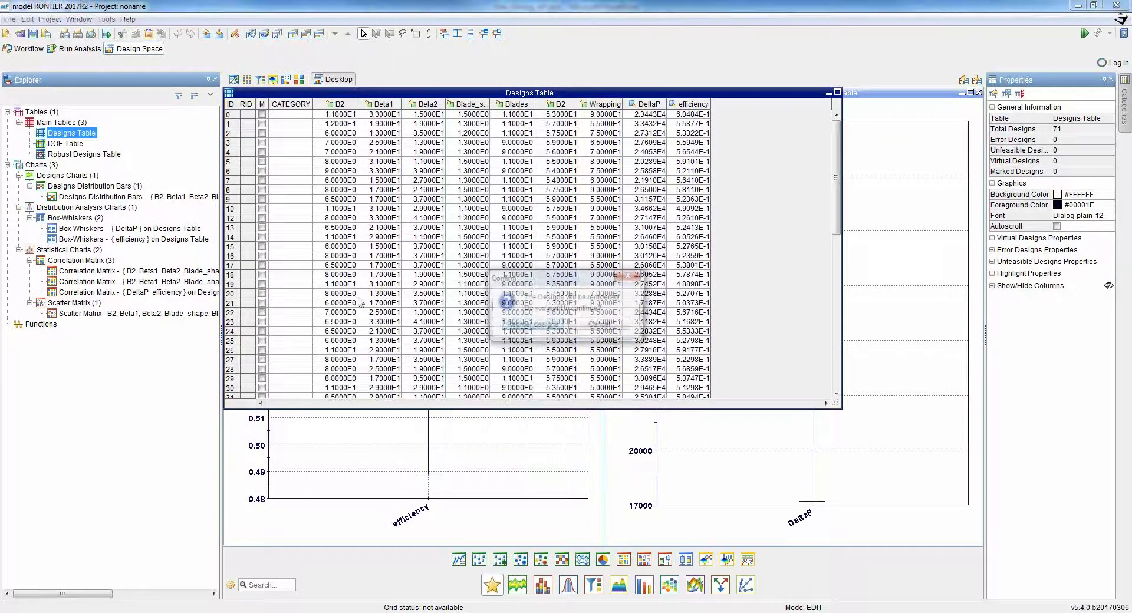
click(541, 333)
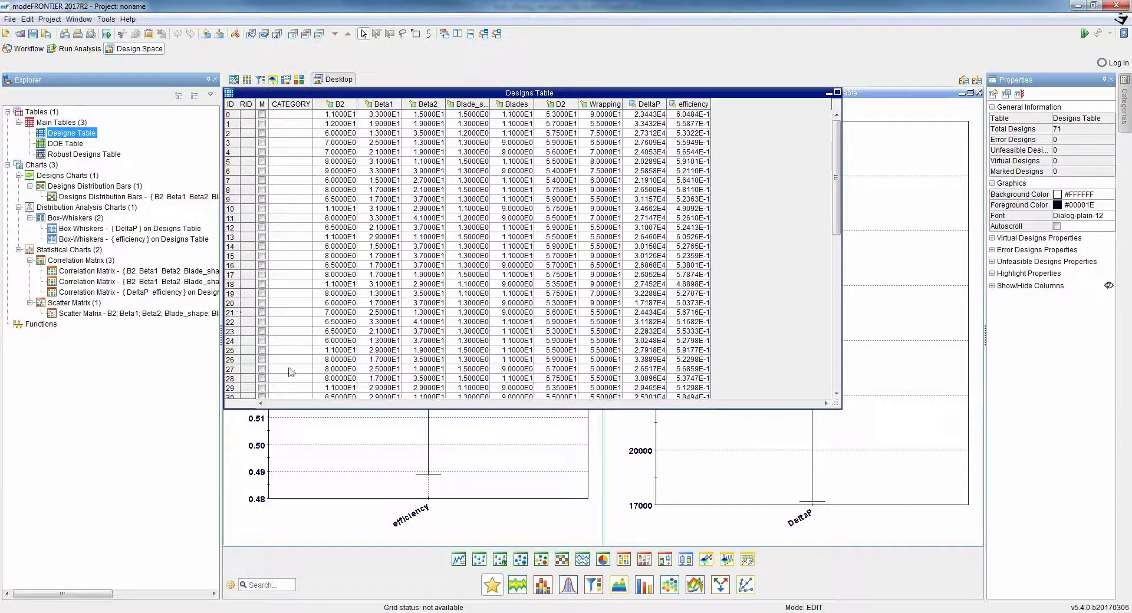
click(830, 92)
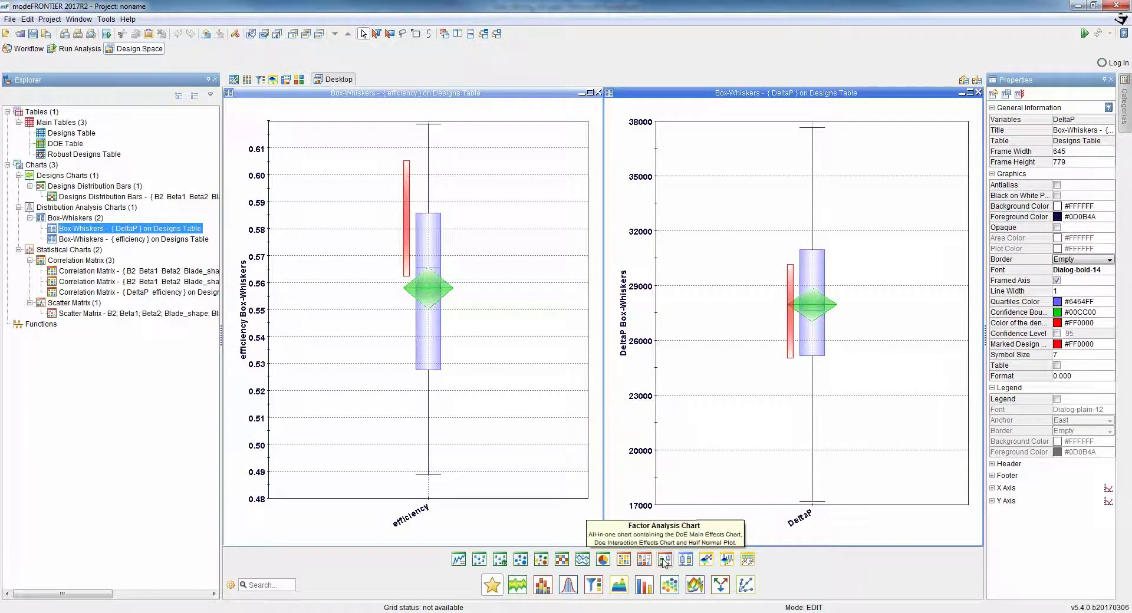
Minimize both Box-Whiskers charts and create a Factor Analysis chart with DeltaP as response and all input variables as factors
click(581, 93)
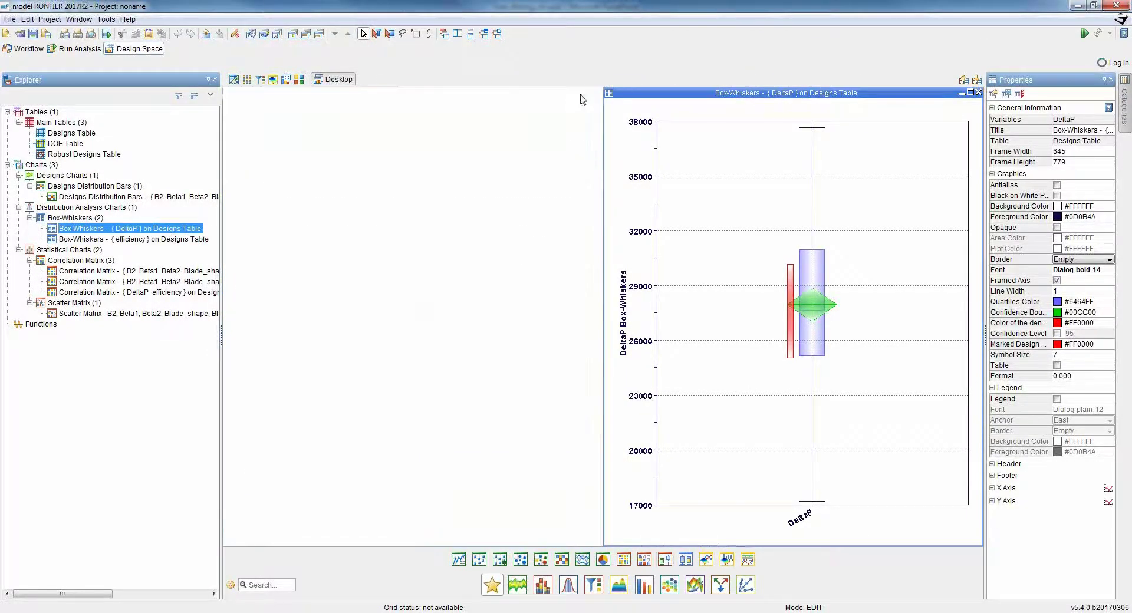
click(960, 93)
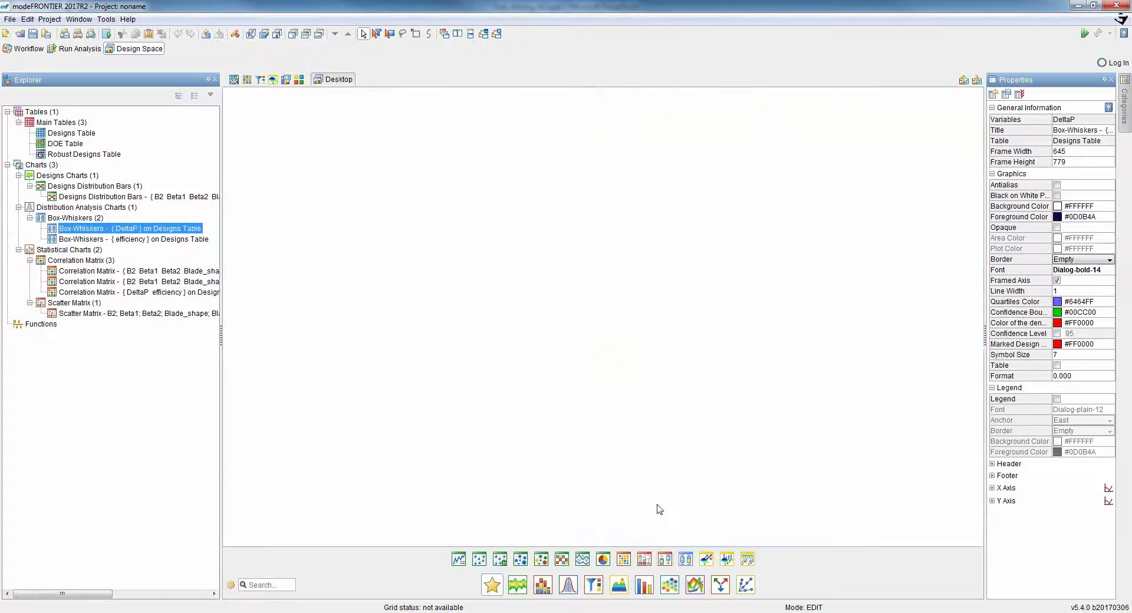
click(665, 560)
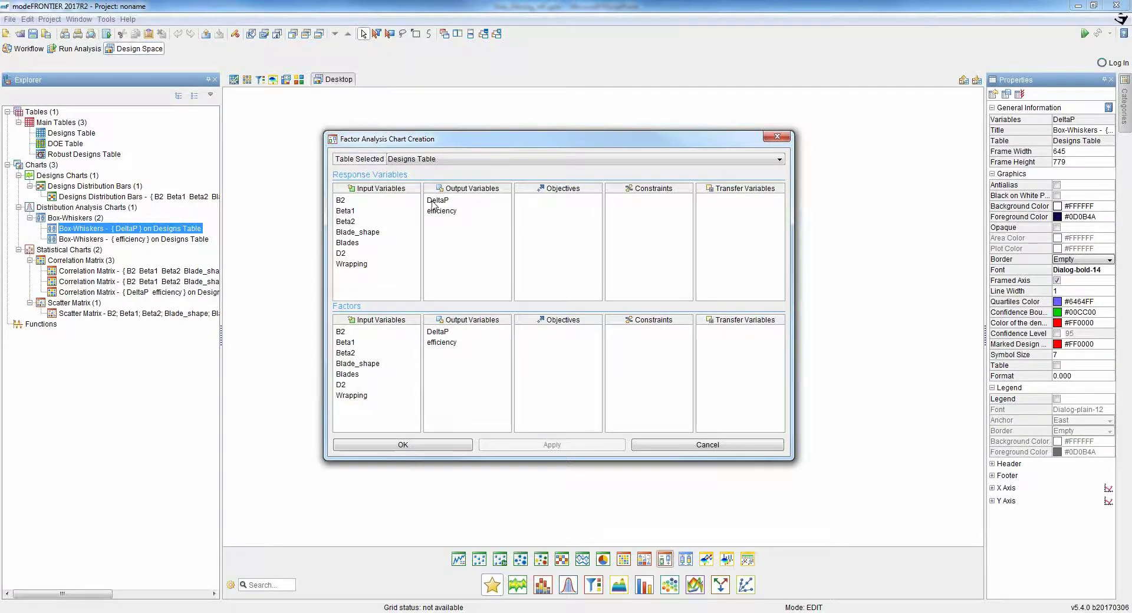
click(436, 200)
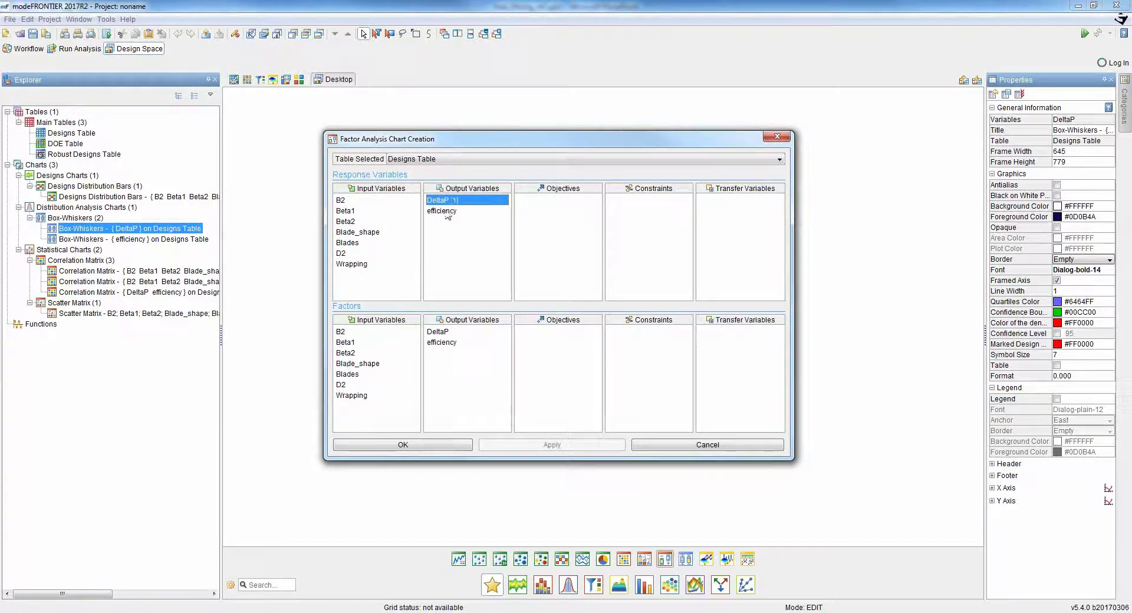
drag(341, 335, 412, 415)
click(552, 445)
Create a Factor Analysis chart with efficiency as response and all input variables as factors, and tile both Factor Analysis charts side by side
click(445, 211)
drag(377, 333, 375, 398)
click(393, 445)
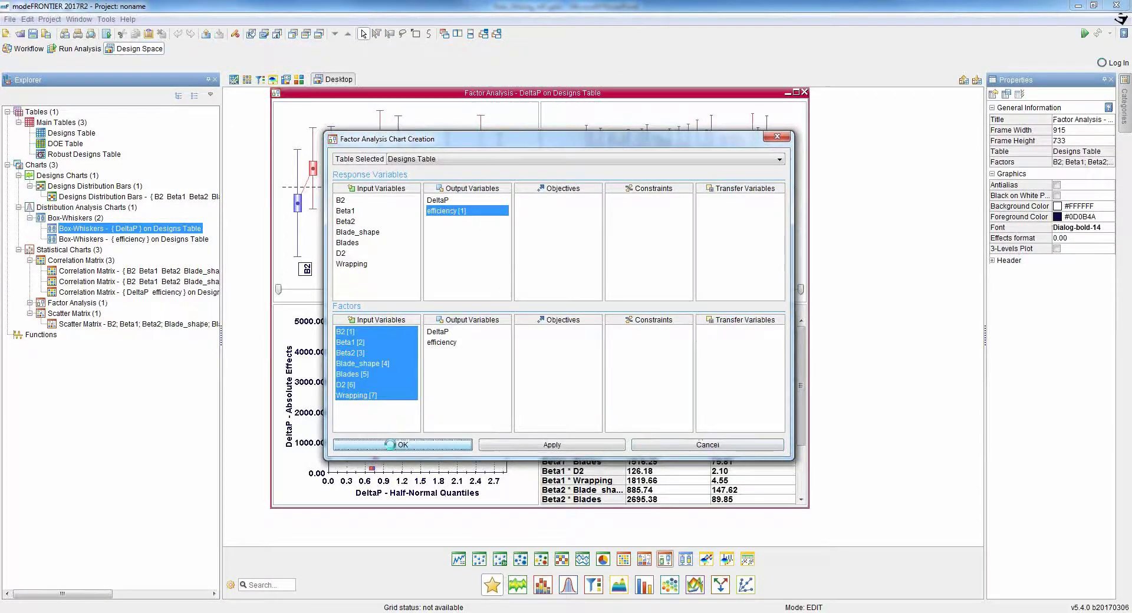
click(457, 33)
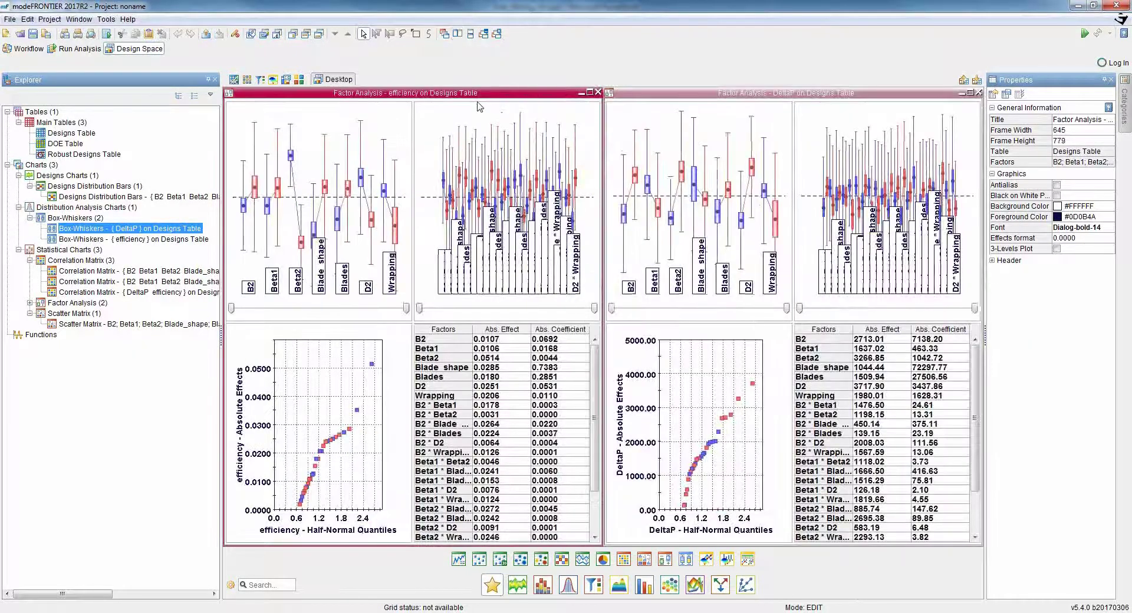
Maximize the efficiency Factor Analysis chart and examine its effects and interactions against the input-output Correlation Matrix
click(590, 93)
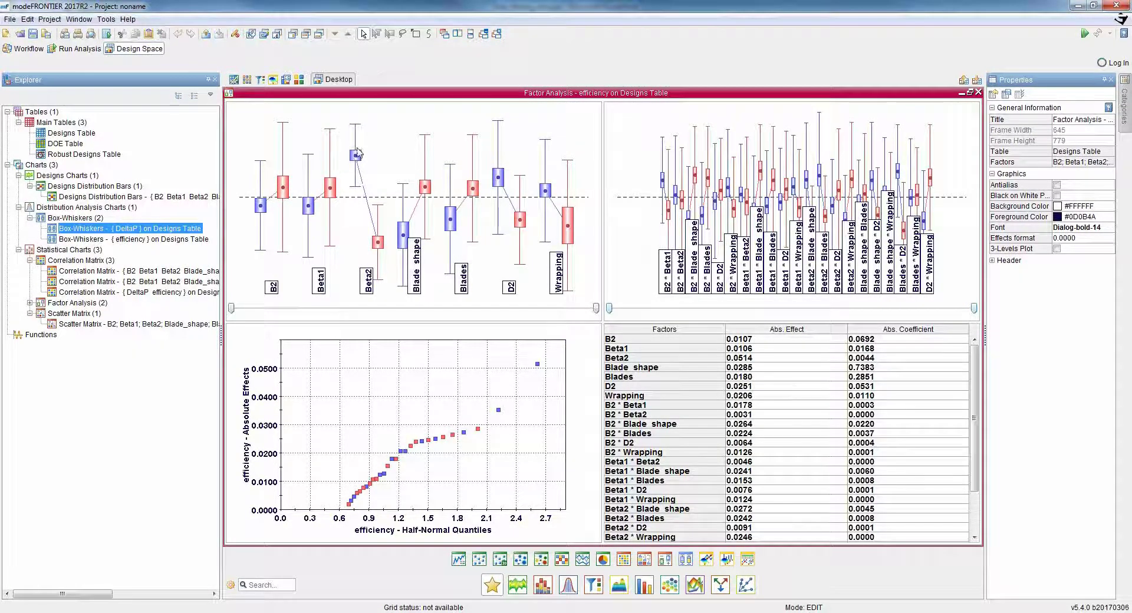
click(109, 272)
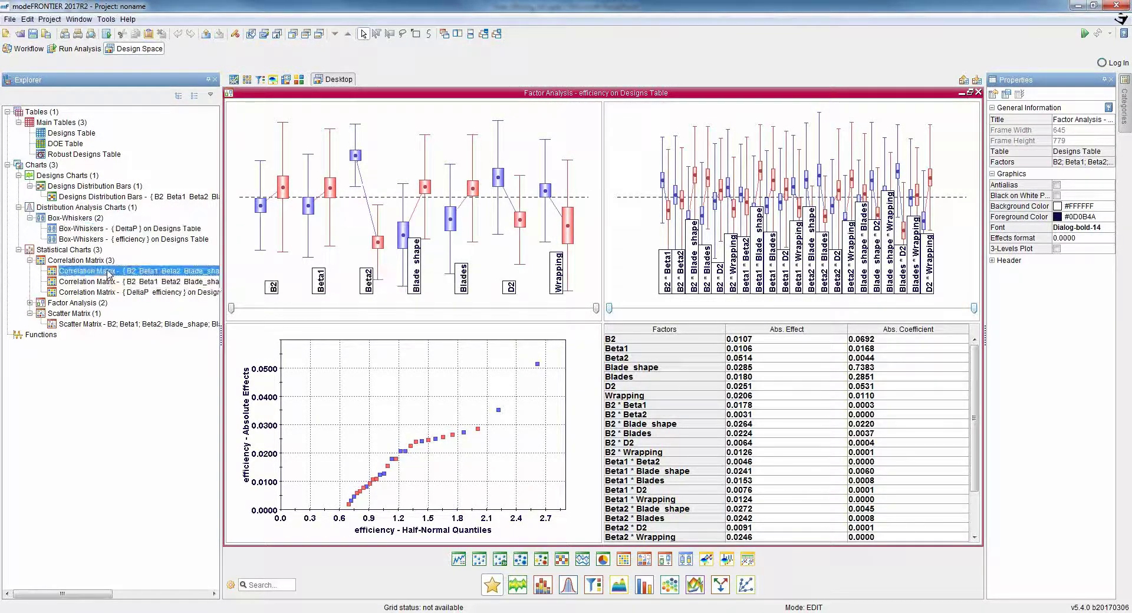
double_click(109, 272)
mouse_move(267, 498)
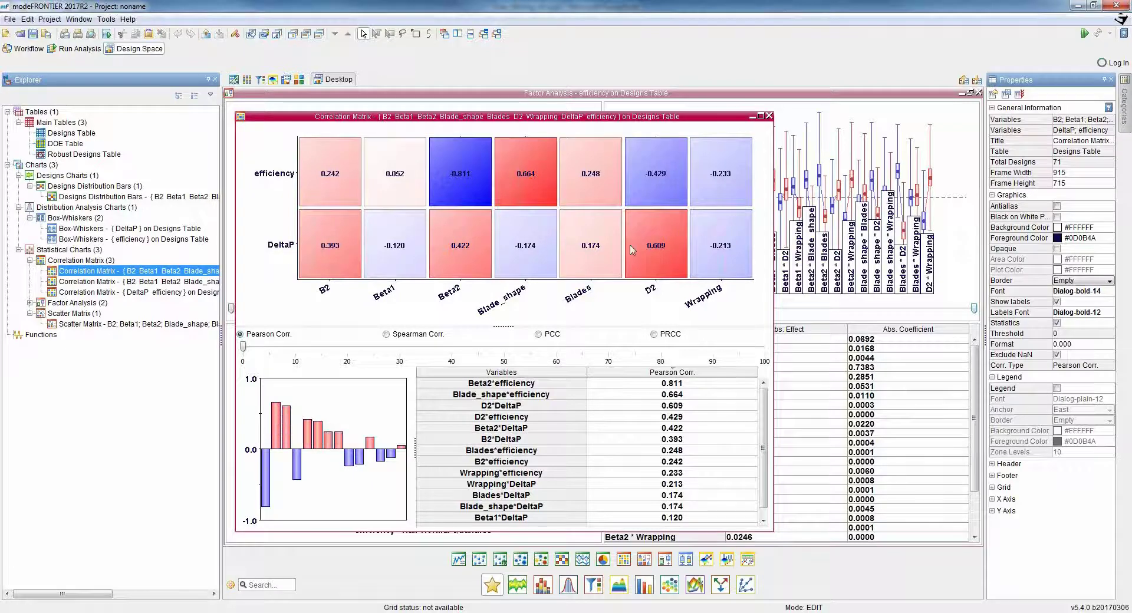
click(769, 116)
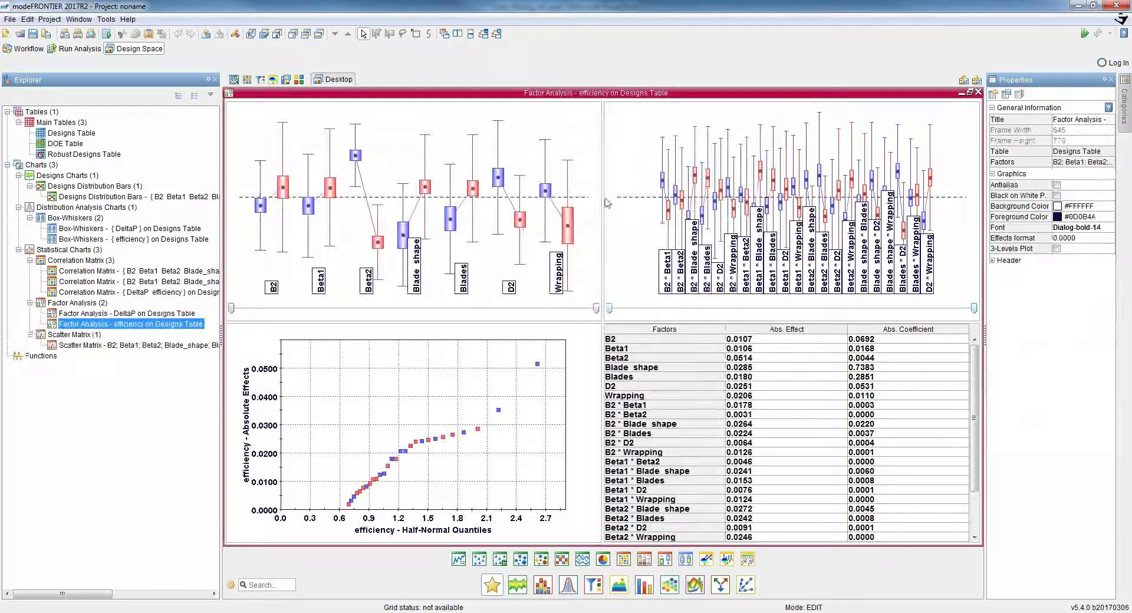
click(636, 135)
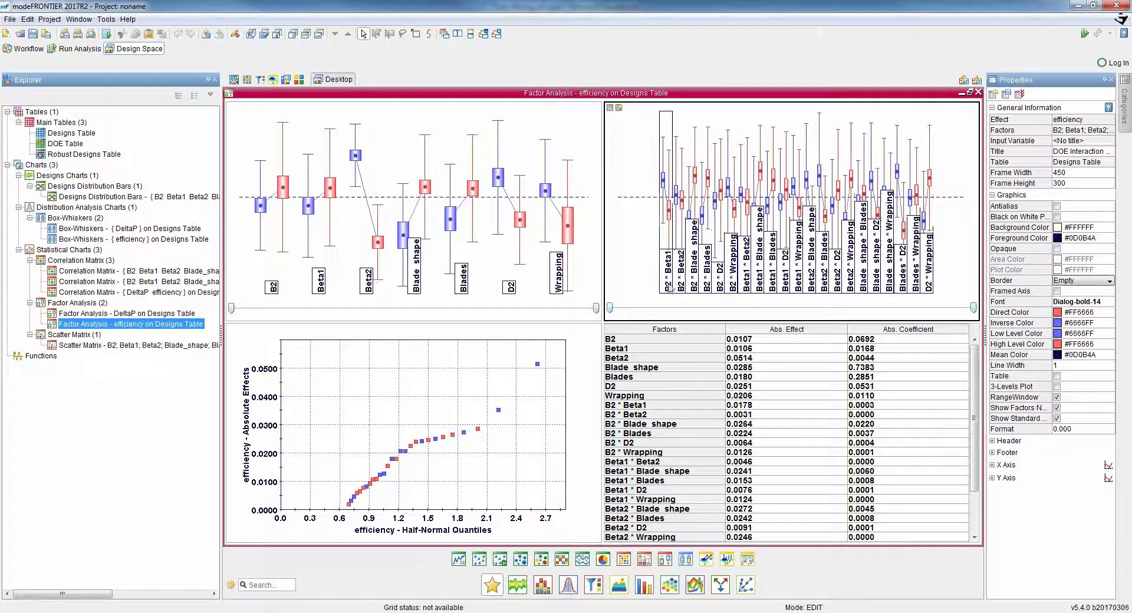
click(531, 359)
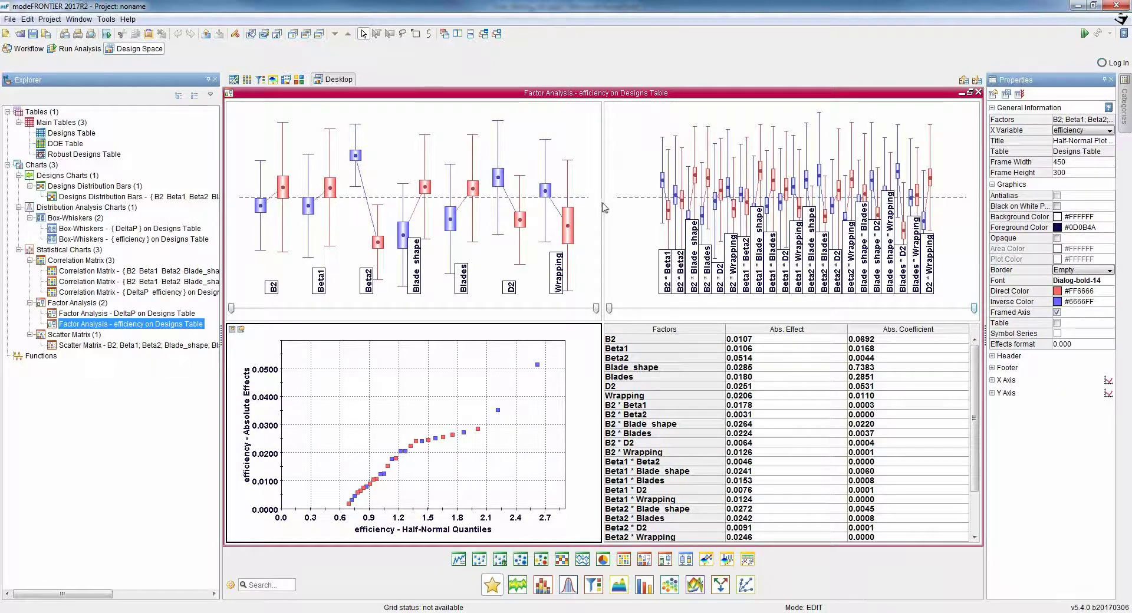
Run a Ward-approach Hierarchical Clustering on the Designs Table with all variables, Range scaling and Euclidean distance, up to its dendrogram chart
click(298, 79)
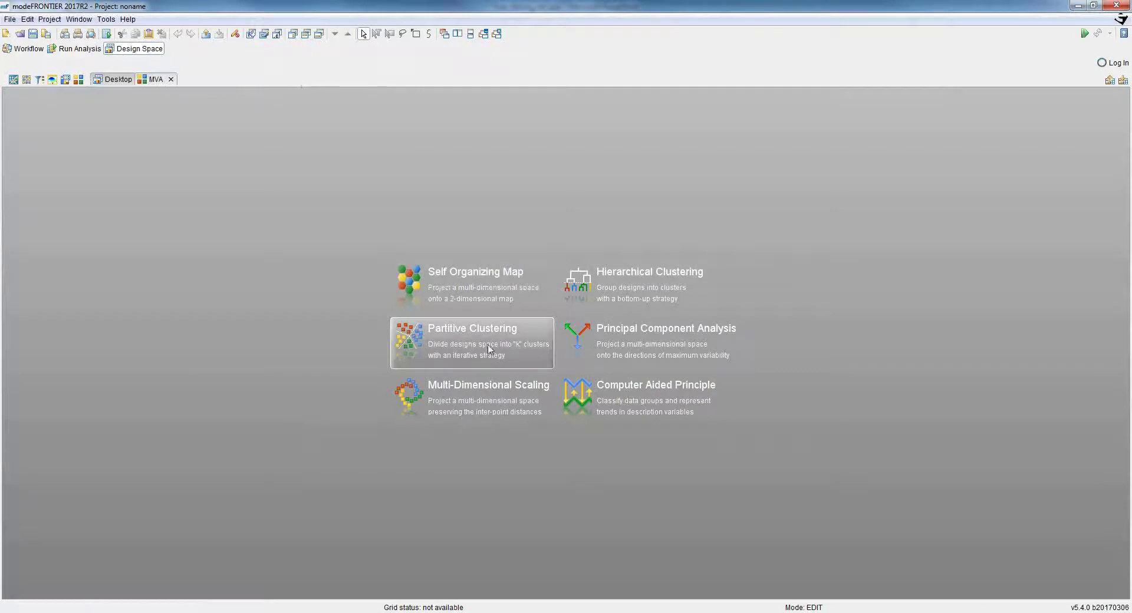
click(616, 290)
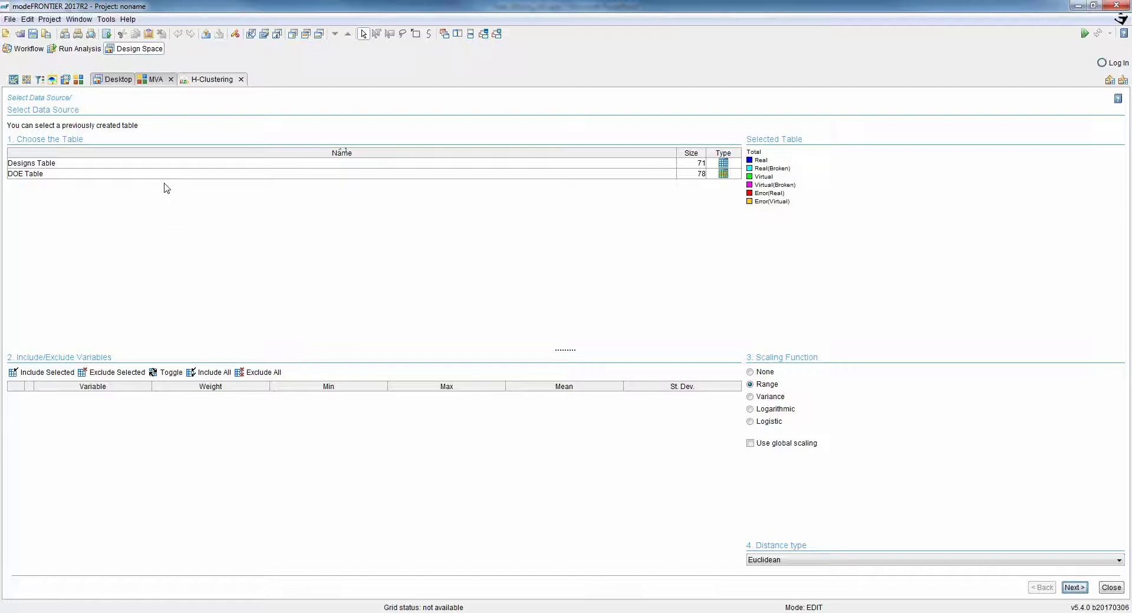
click(75, 165)
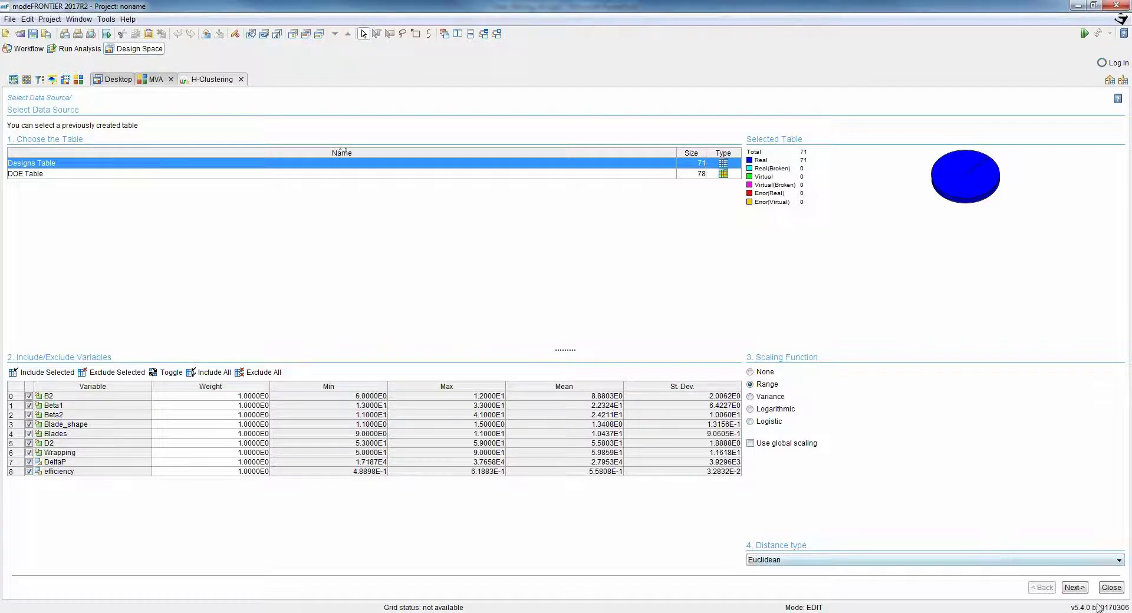
click(1074, 587)
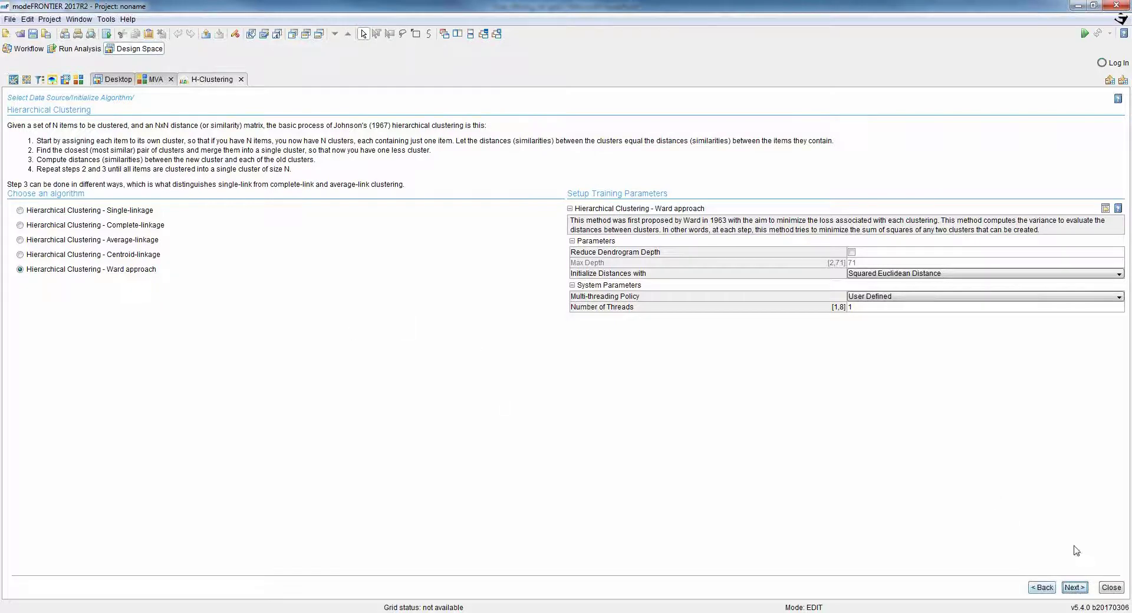
click(1081, 588)
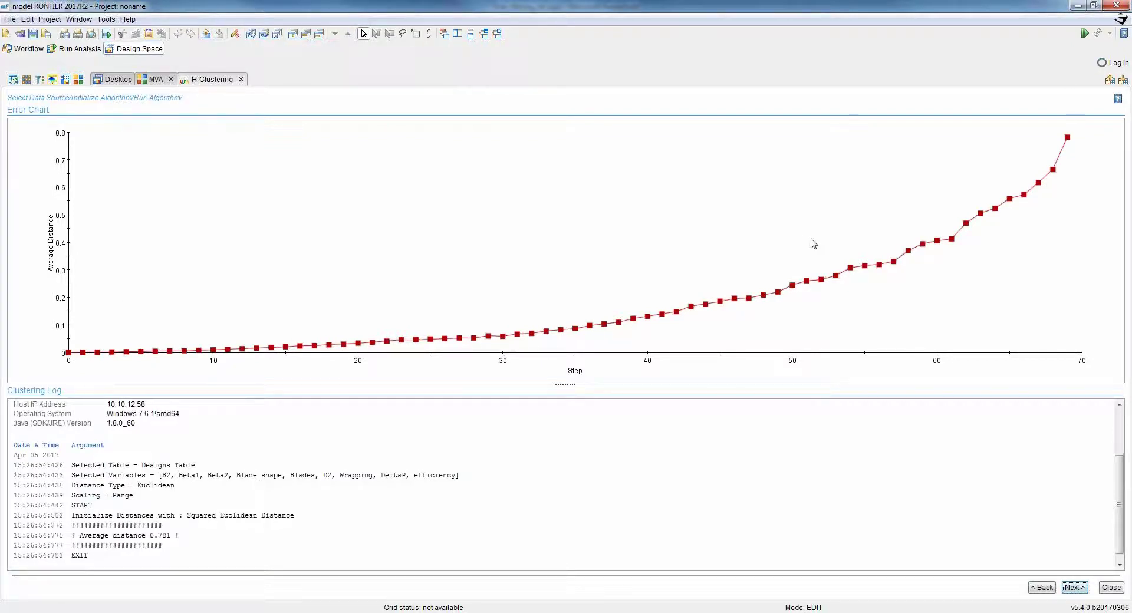
click(1072, 587)
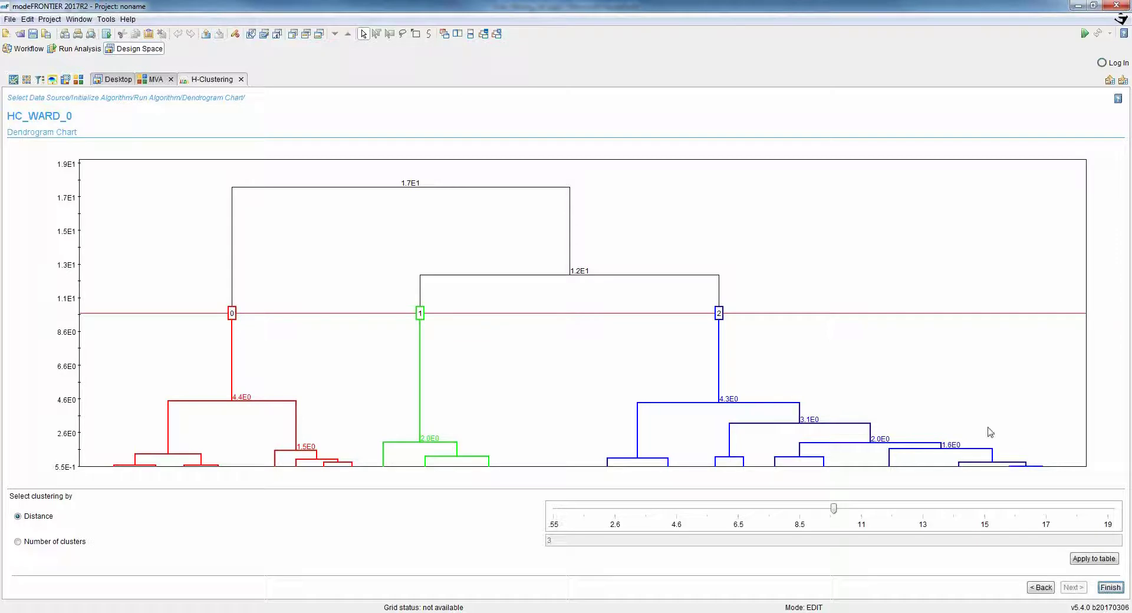
Try different cluster distances on the dendrogram, leave the cut at about 9, and finish the hierarchical clustering
drag(834, 508, 731, 516)
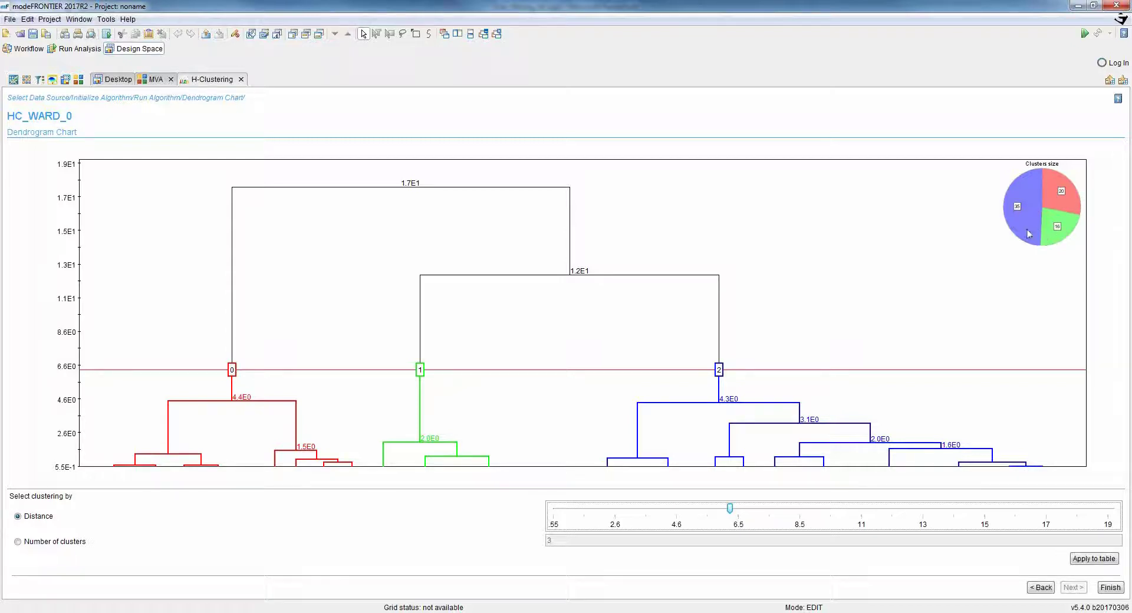
drag(729, 508, 818, 510)
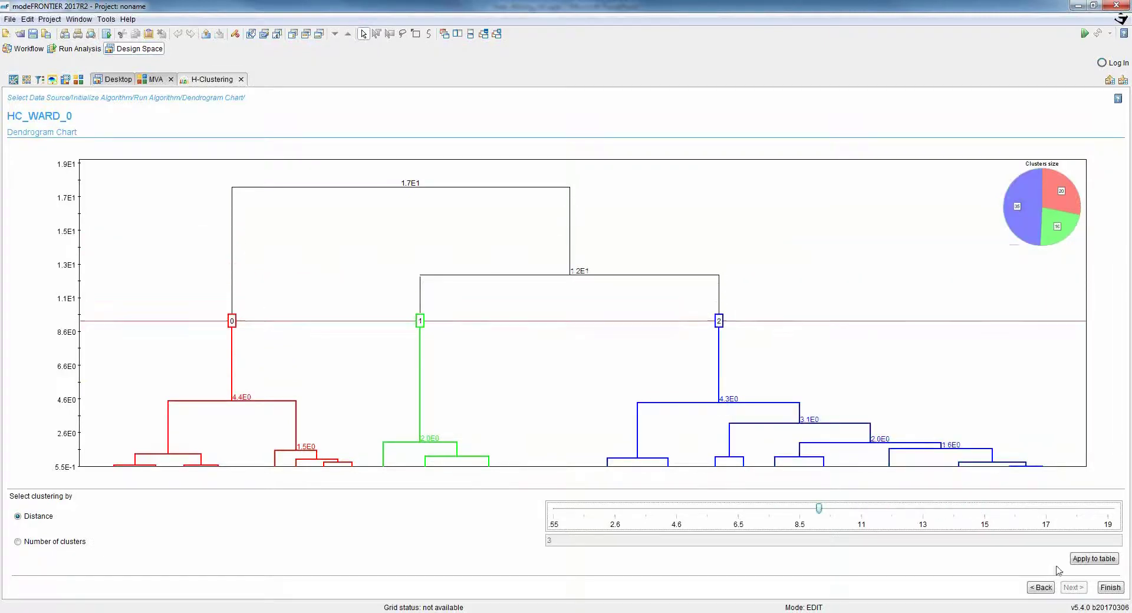
click(1110, 587)
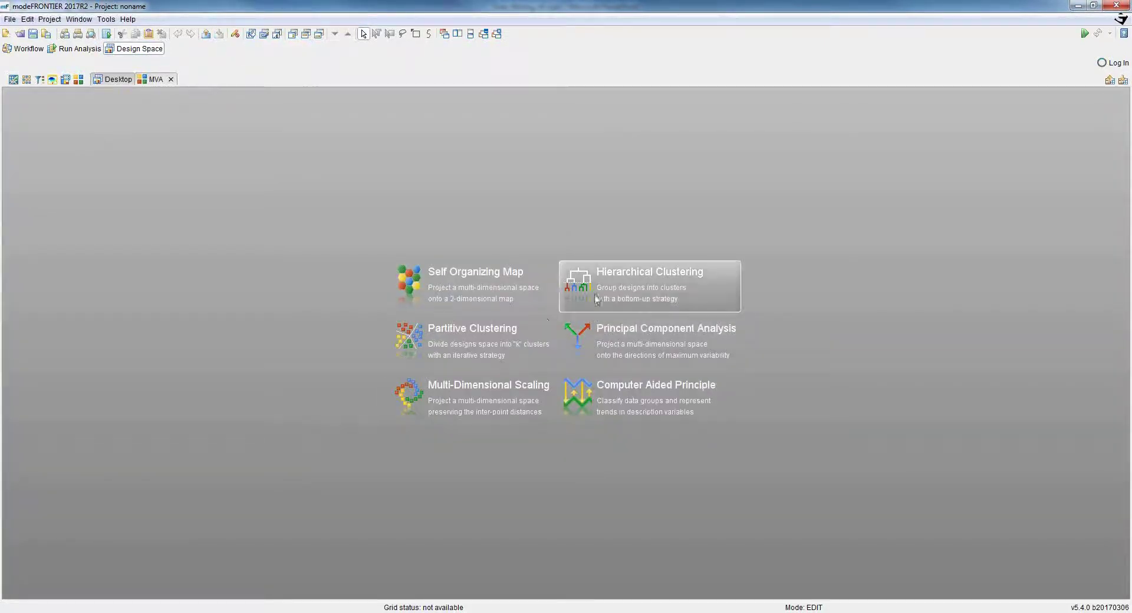
Create a K-Means Random Partitive Clustering on the Designs Table with all variables, automatic cluster number choice and at most 10 clusters
click(487, 338)
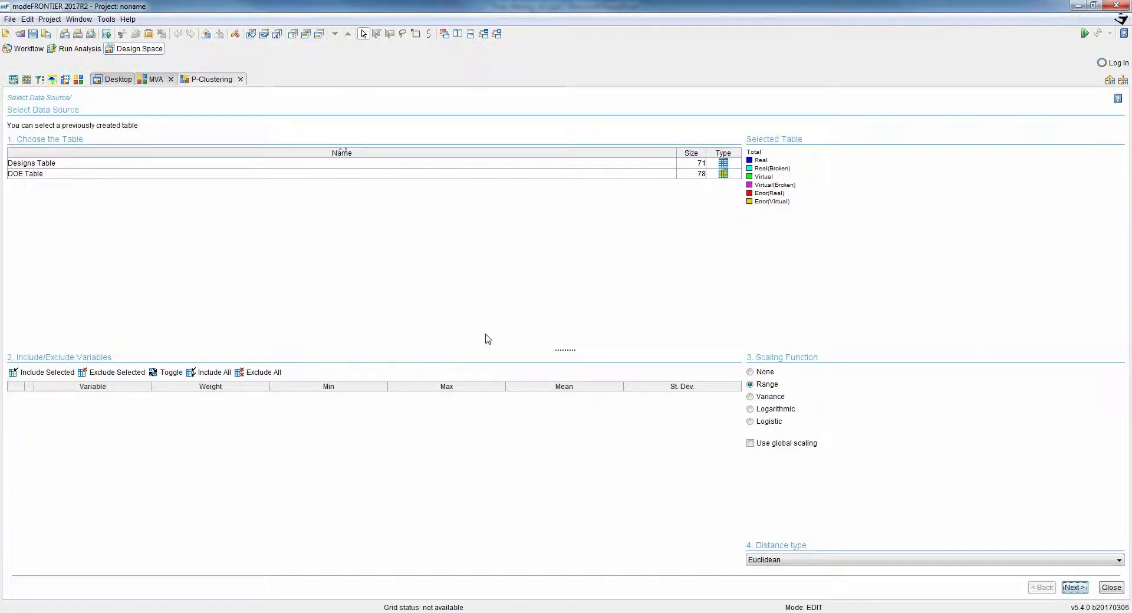
click(171, 164)
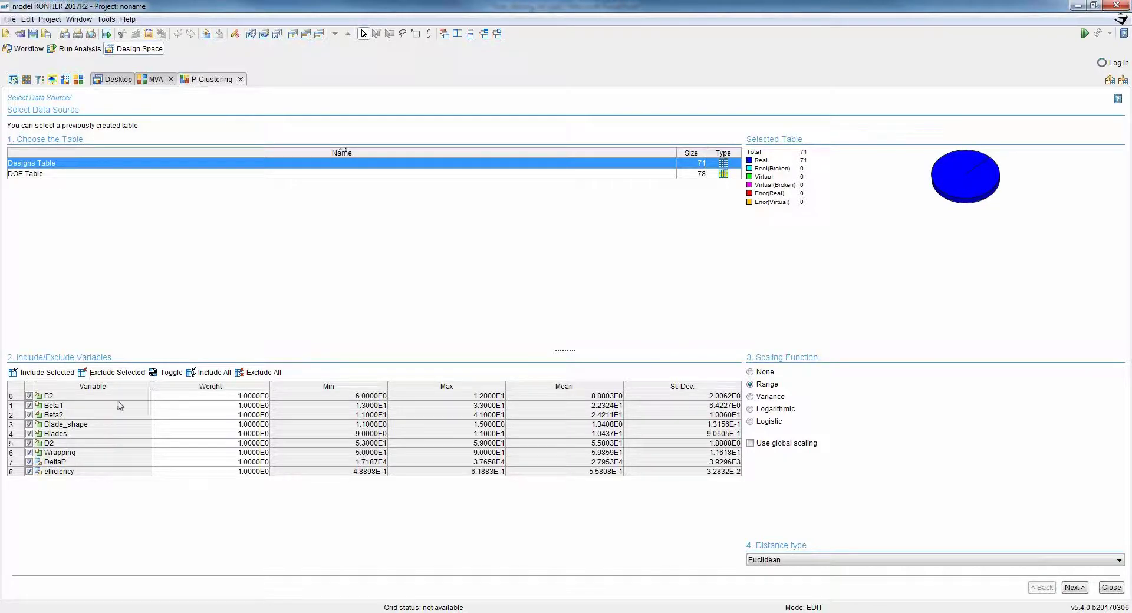
click(1074, 587)
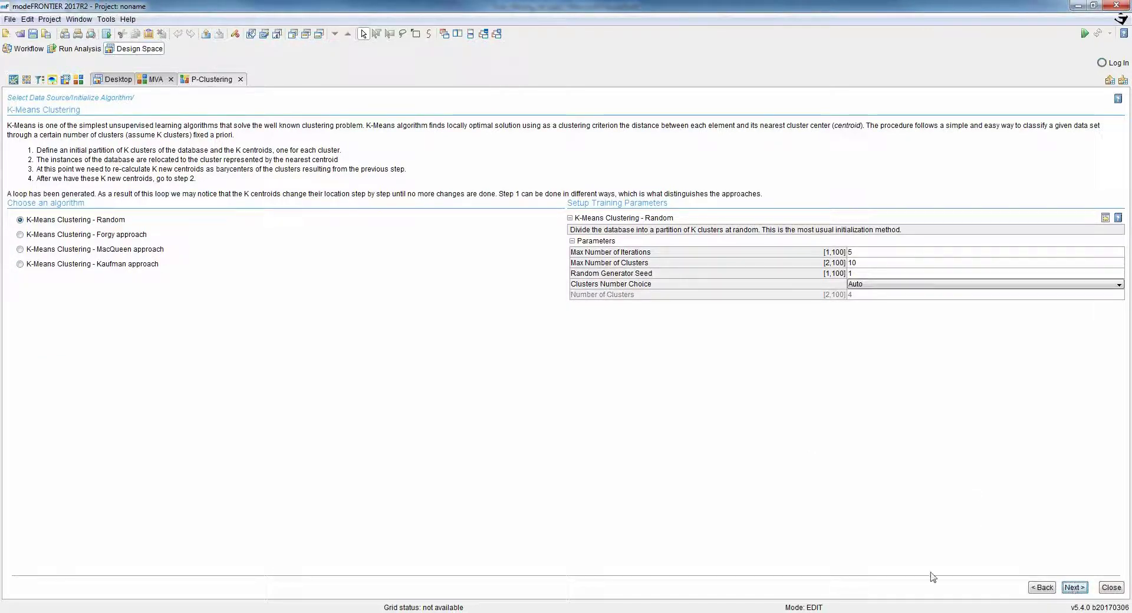
click(1073, 587)
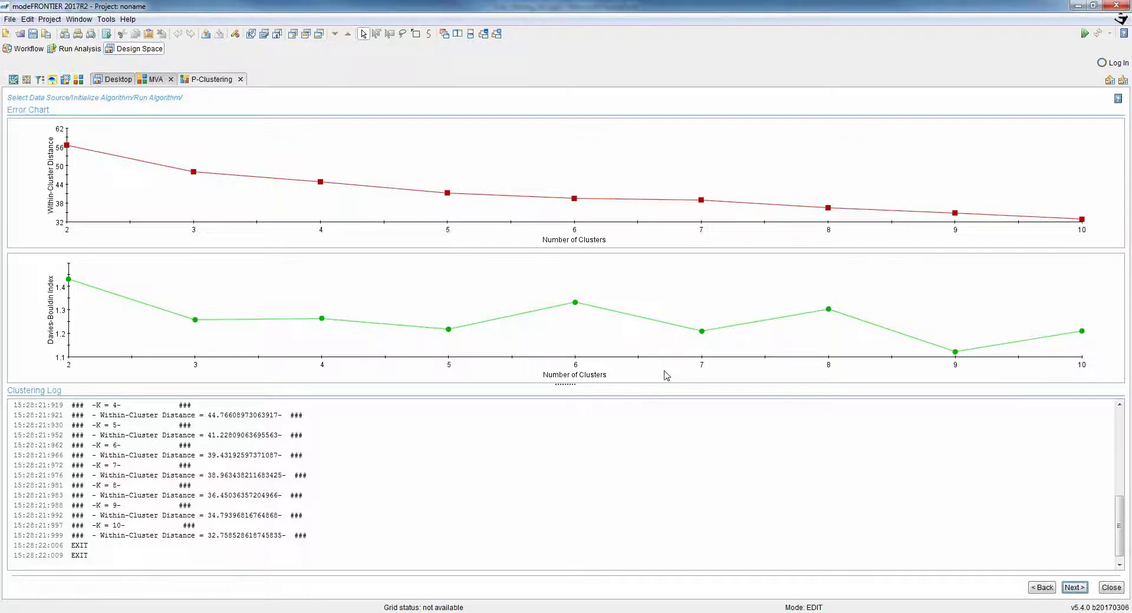
click(1074, 588)
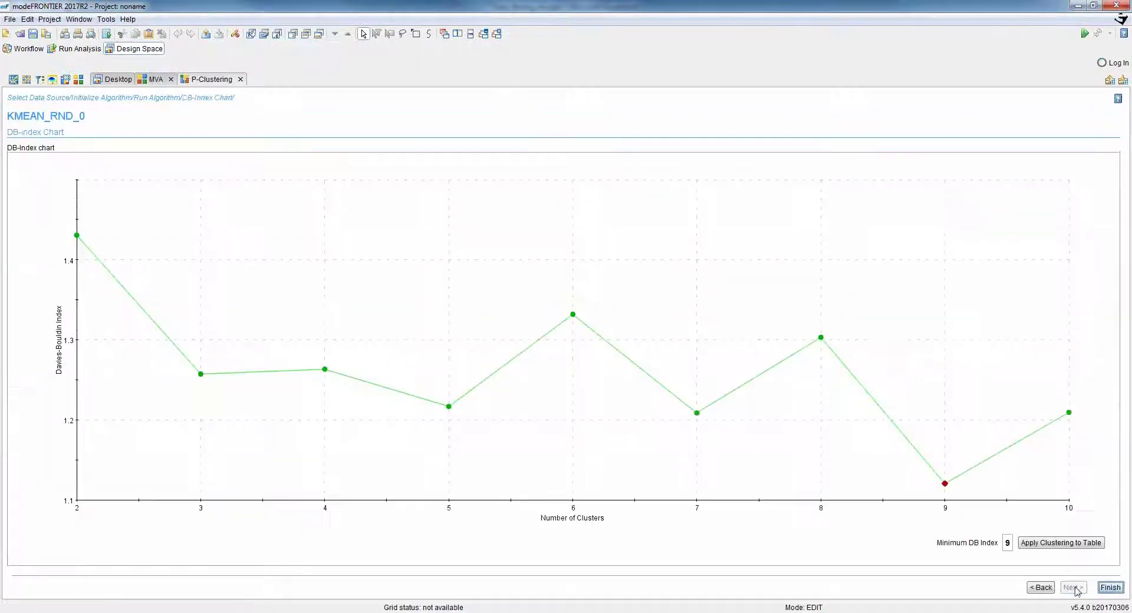
click(1109, 587)
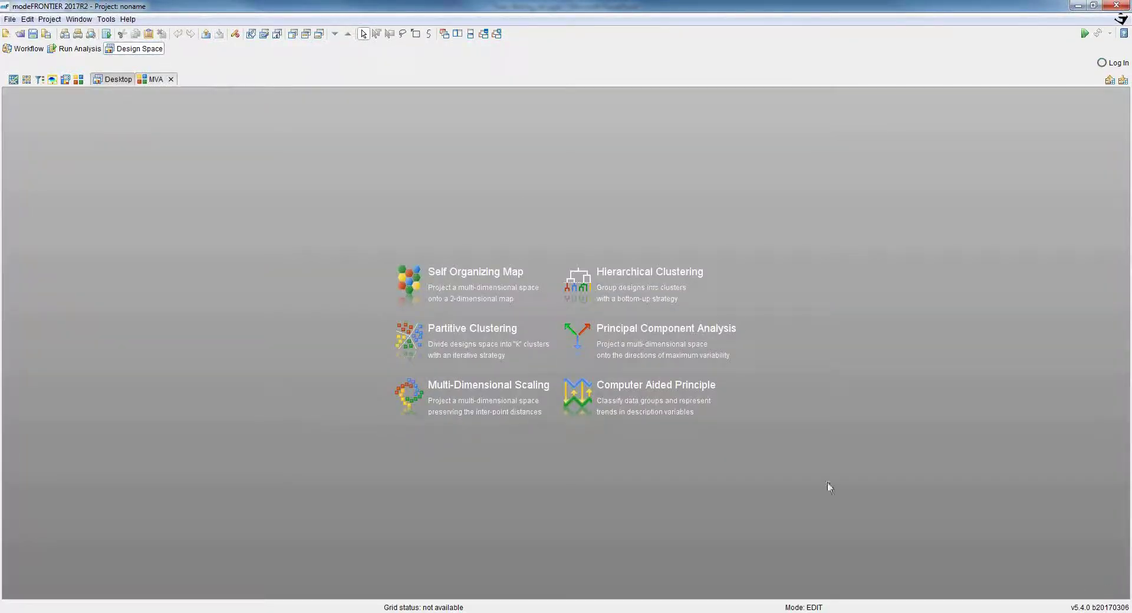
Close the MVA page and reveal the hierarchical and partitive clustering functions HC_WARD_0 and KMEAN_RND_0 in the project tree
click(170, 79)
click(8, 355)
click(18, 376)
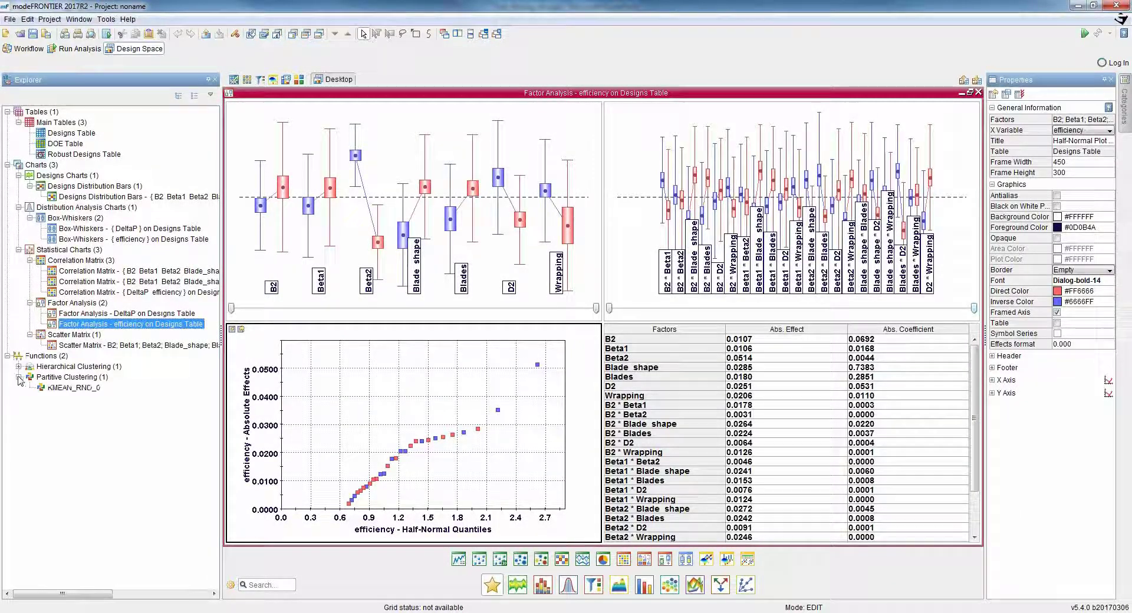
click(62, 388)
click(18, 366)
click(57, 378)
right_click(66, 399)
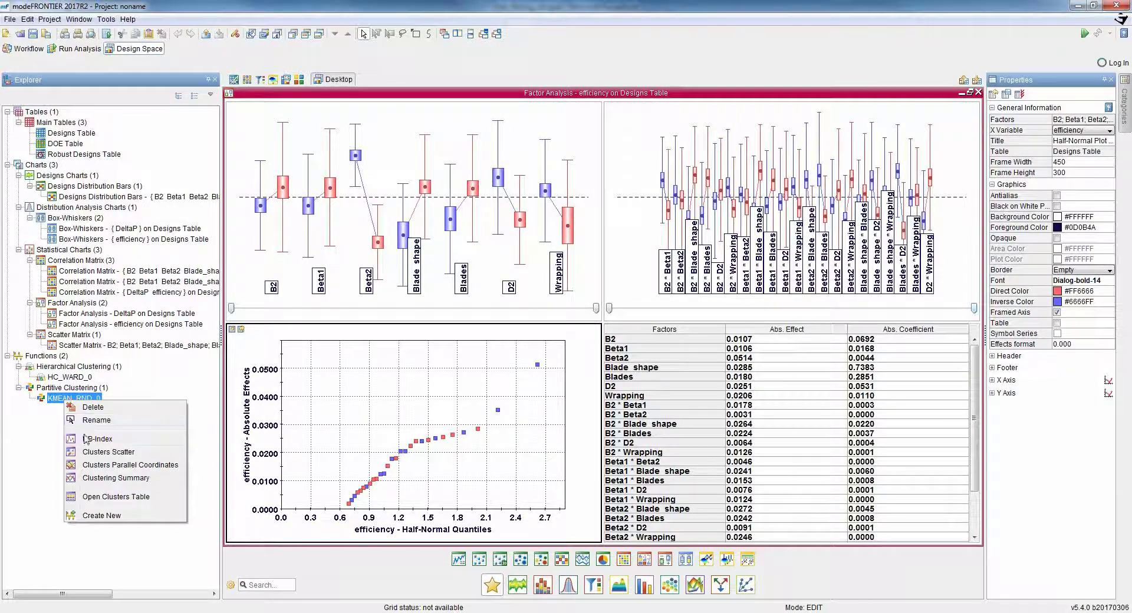
click(97, 465)
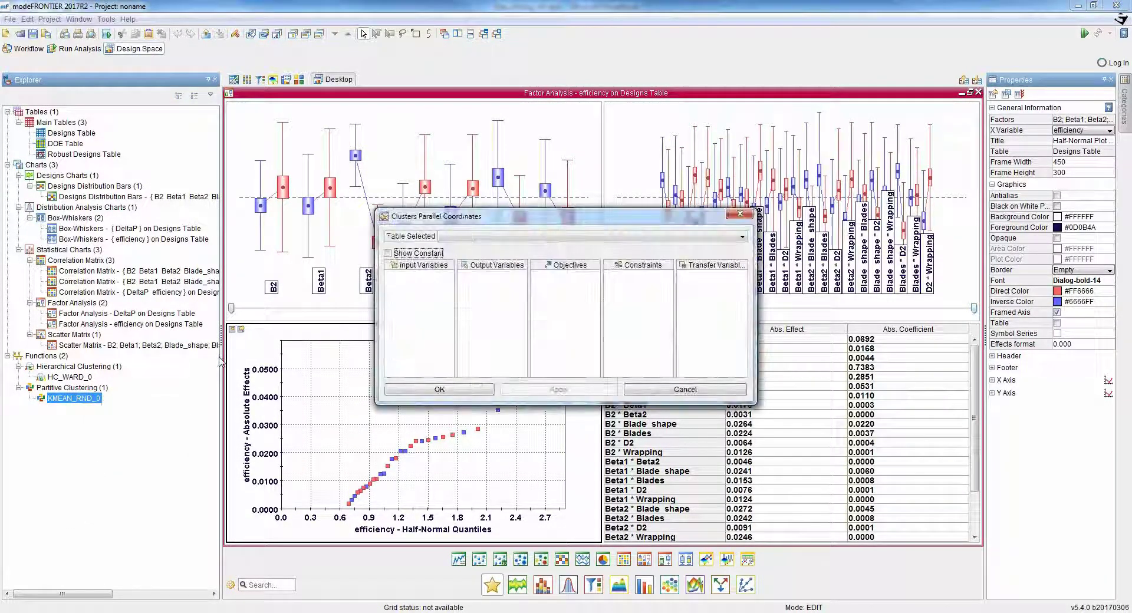
click(643, 386)
right_click(85, 403)
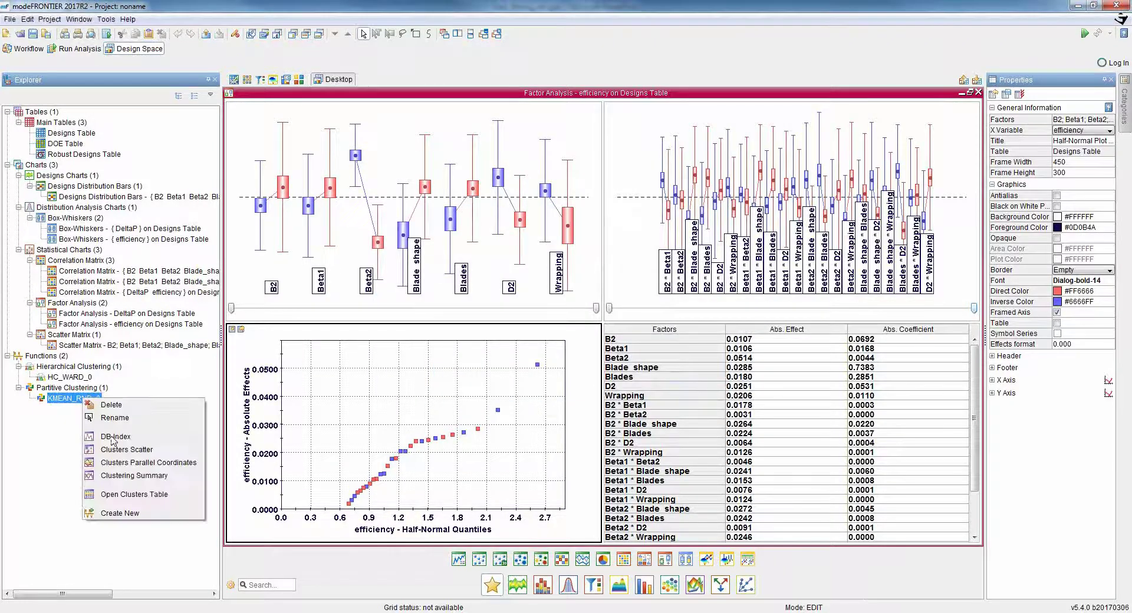
click(109, 455)
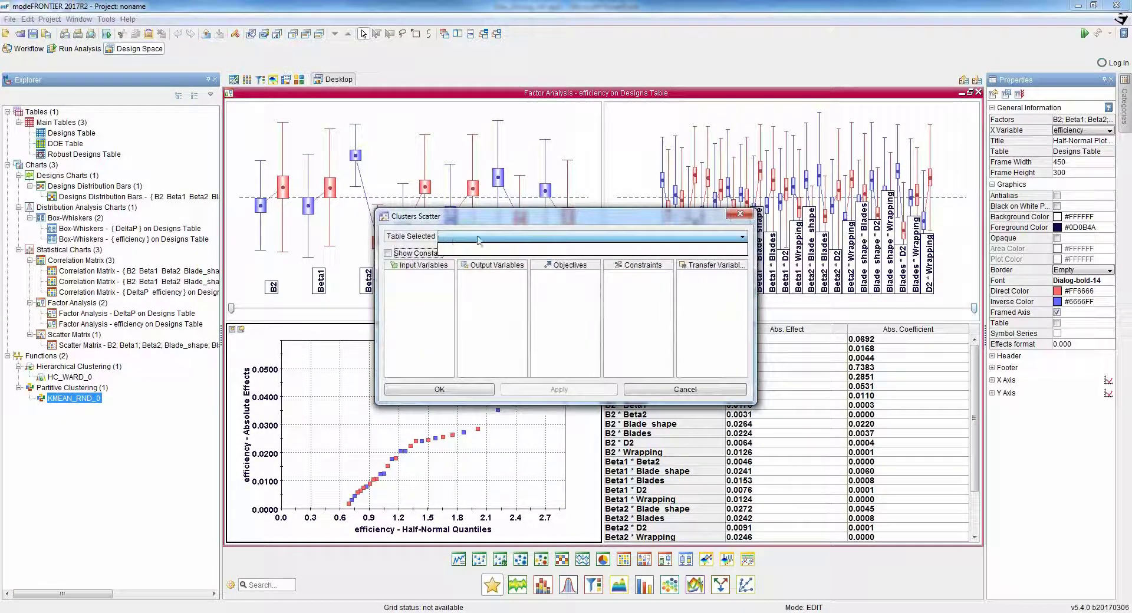
click(685, 390)
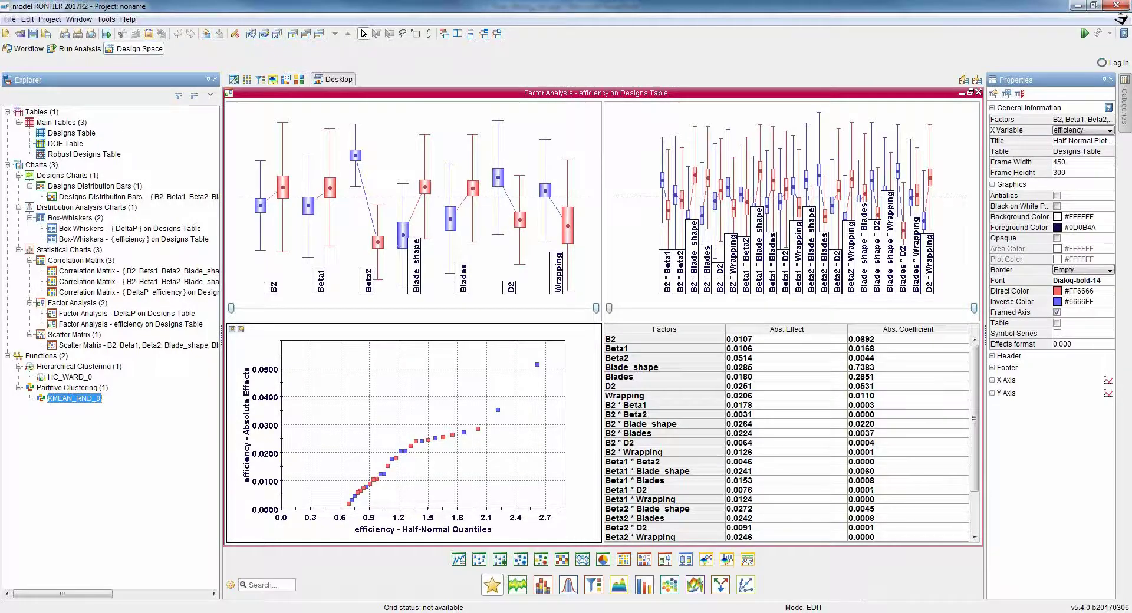
Switch to the PowerPoint presentation Data_Mining_mF.pptx and start the slide show from the Demo slide
click(115, 510)
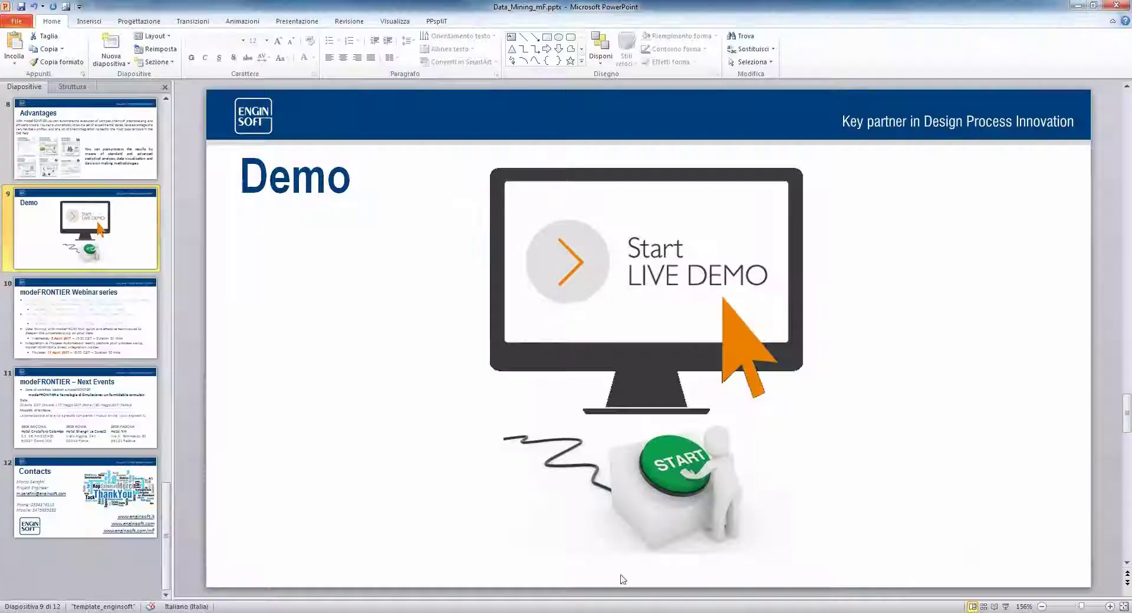
click(1005, 607)
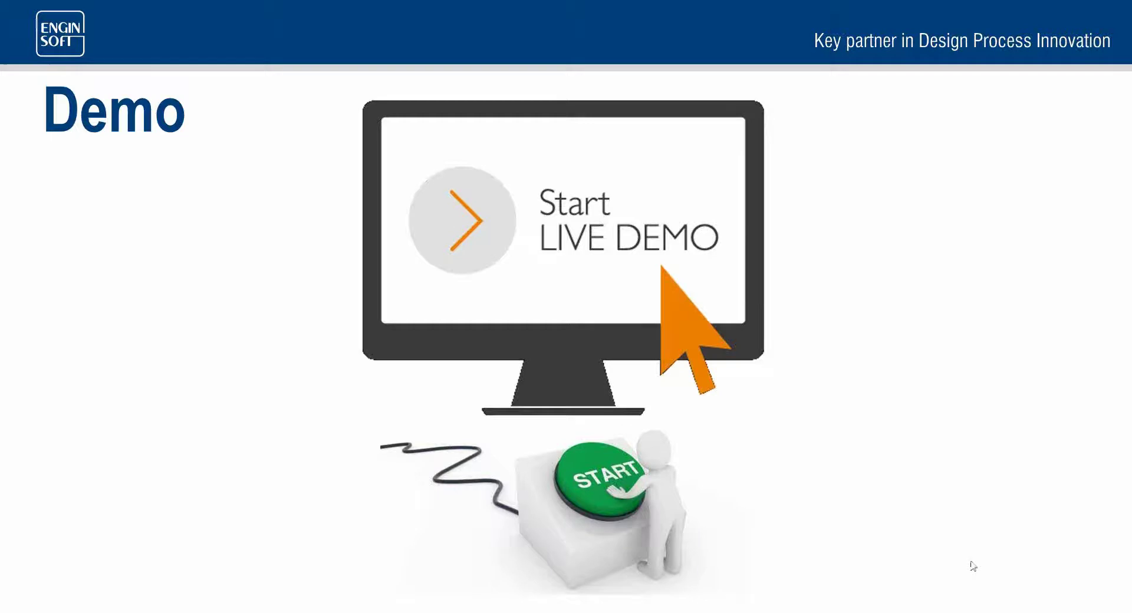